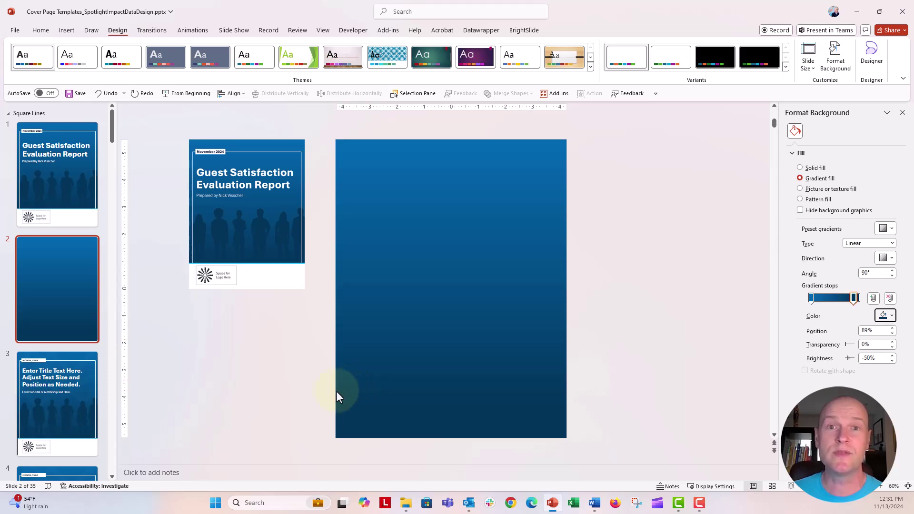
# - Draw a rectangle spanning the full width of the slide's bottom edge
pyautogui.click(66, 30)
pyautogui.click(210, 59)
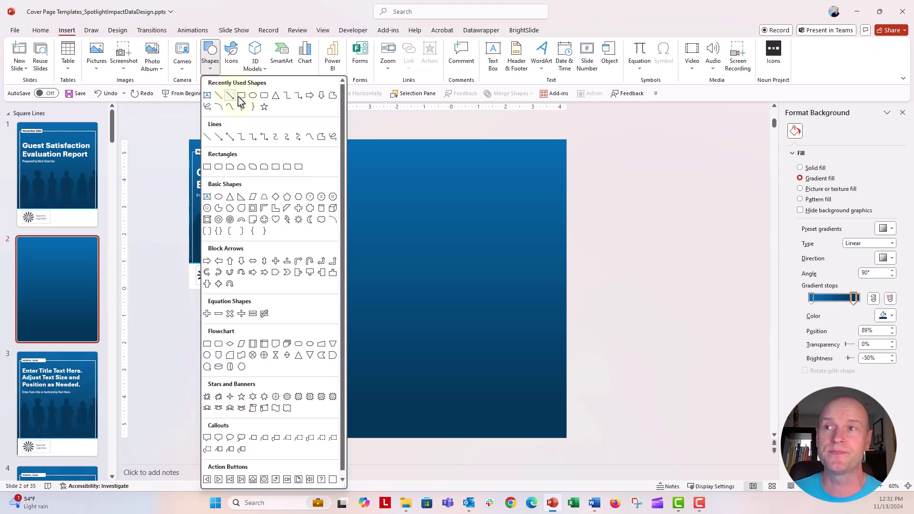
pyautogui.click(240, 96)
pyautogui.moveTo(400, 392); pyautogui.dragTo(569, 441)
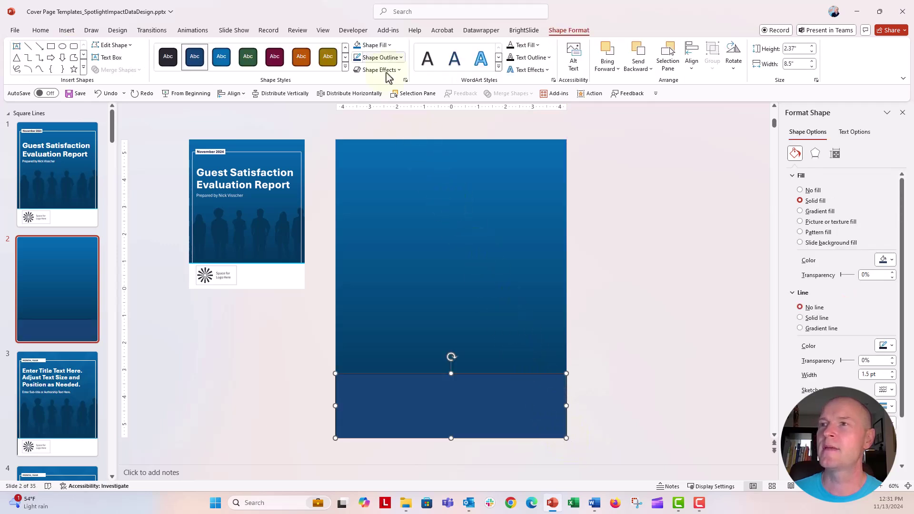
# - Give the rectangle a white fill and no outline
pyautogui.click(374, 45)
pyautogui.click(360, 95)
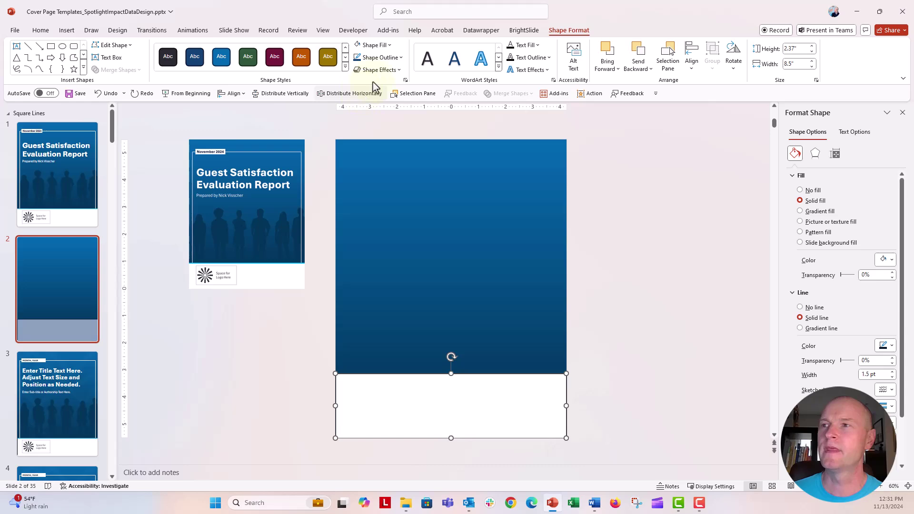
pyautogui.click(379, 57)
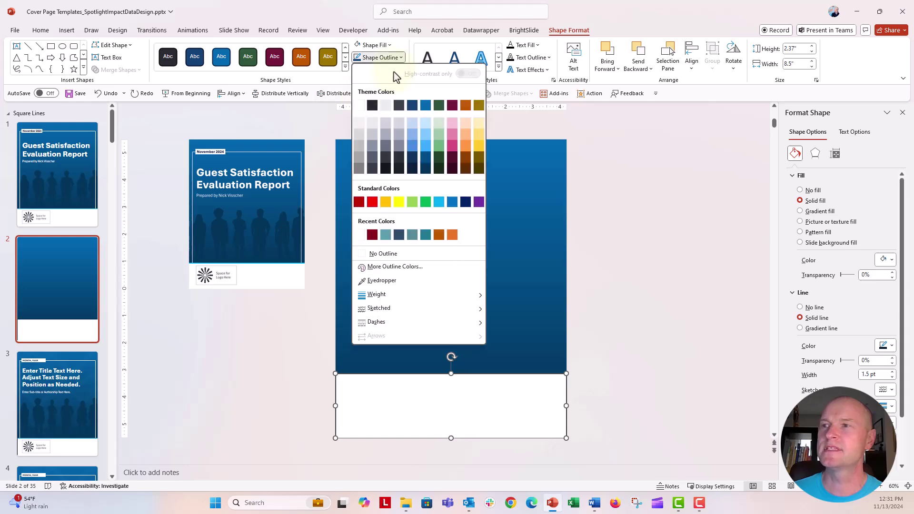
pyautogui.click(371, 255)
# - Check the white band's placement by selecting it and the reference cover picture
pyautogui.click(310, 380)
pyautogui.click(361, 395)
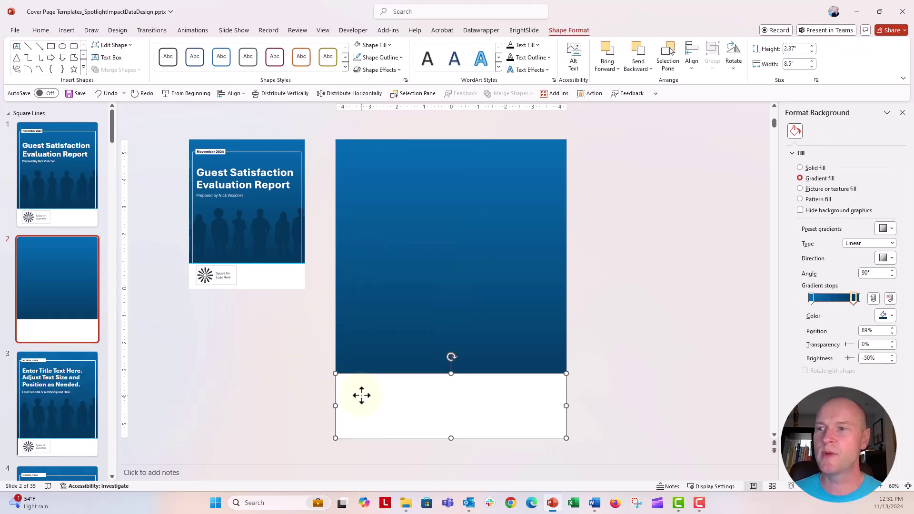
pyautogui.click(228, 285)
pyautogui.click(367, 428)
pyautogui.click(239, 371)
pyautogui.click(70, 32)
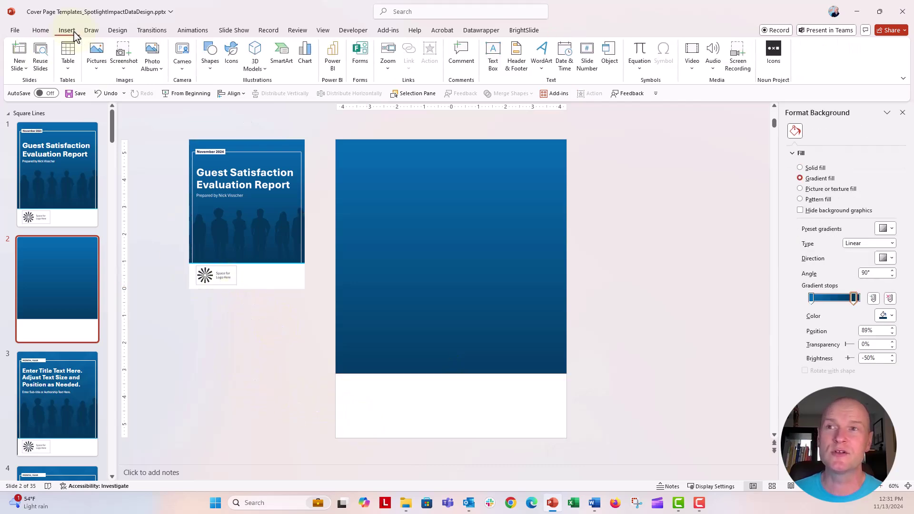
# - Insert the acorn stock icon and move it into the left of the white band
pyautogui.click(231, 63)
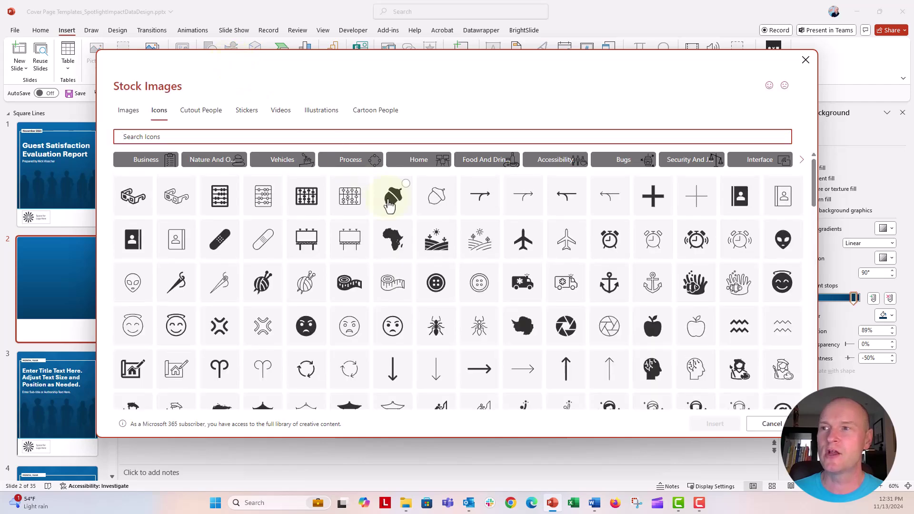
pyautogui.click(389, 202)
pyautogui.click(713, 423)
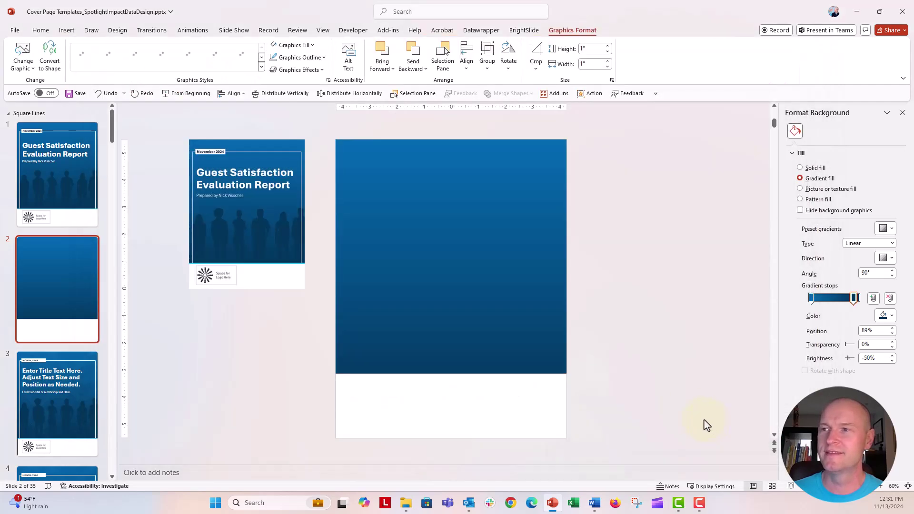
pyautogui.moveTo(452, 288); pyautogui.dragTo(368, 410)
pyautogui.hotkey('ctrl', 'a')
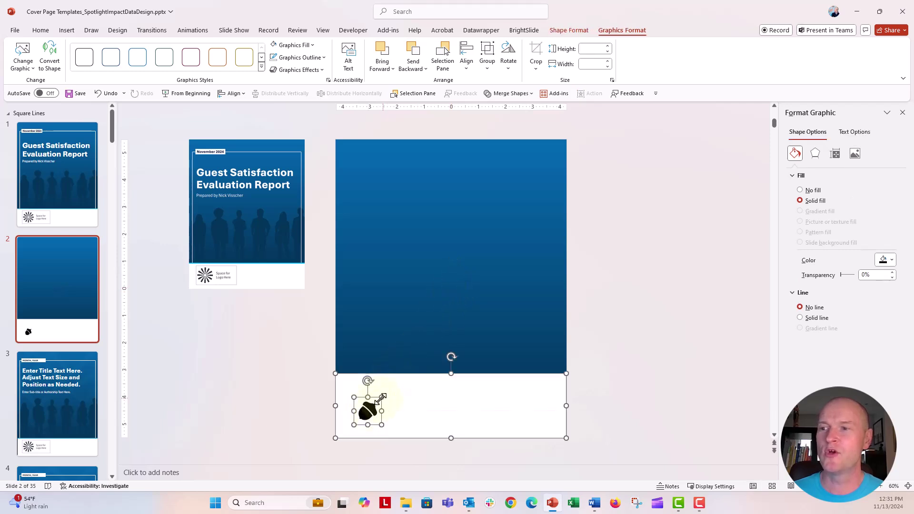
pyautogui.click(329, 410)
pyautogui.click(366, 409)
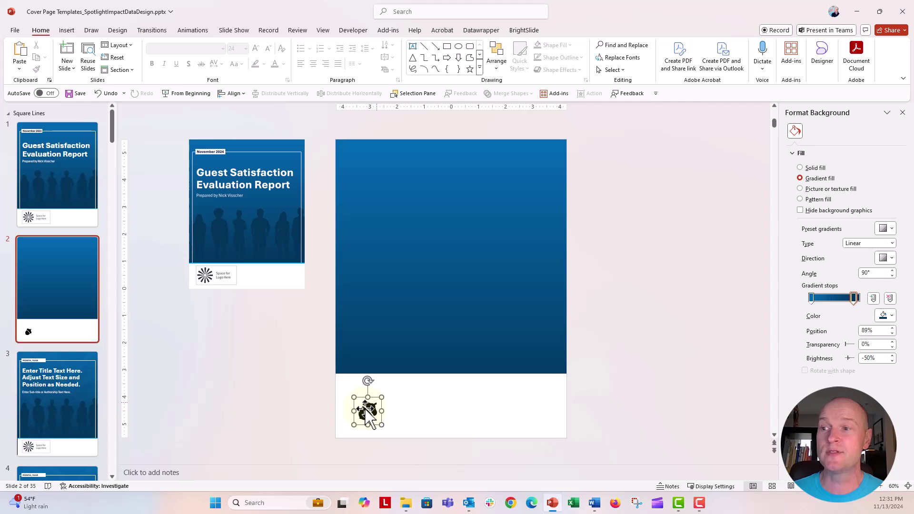
# - Enlarge the acorn icon to 1.6 inches and colour it grey
pyautogui.moveTo(382, 396); pyautogui.dragTo(364, 413)
pyautogui.click(294, 46)
pyautogui.click(298, 126)
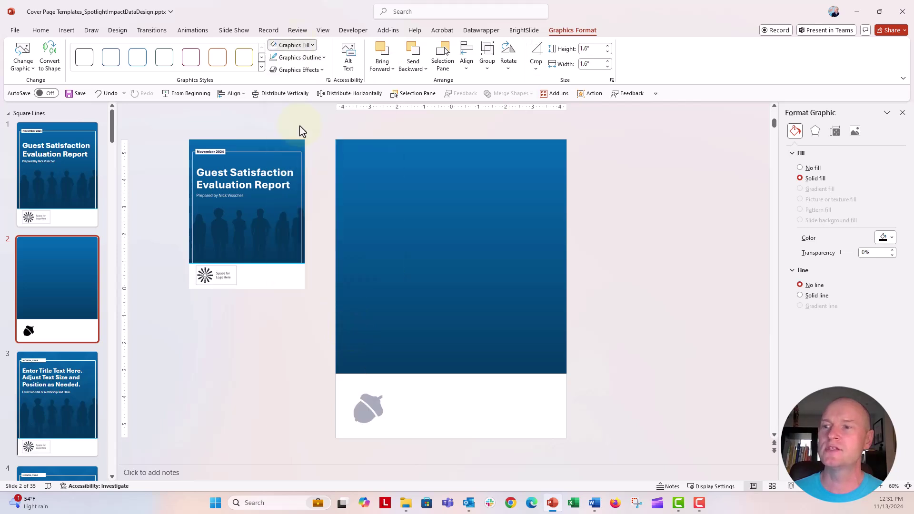
pyautogui.click(259, 378)
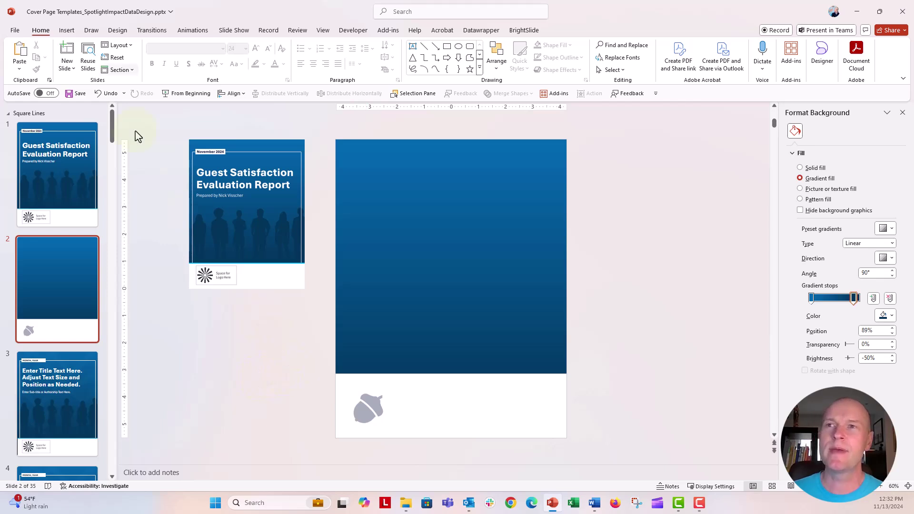
# - Draw a rectangle and stretch it to cover most of the blue area down to the band
pyautogui.click(69, 31)
pyautogui.click(205, 70)
pyautogui.click(244, 102)
pyautogui.click(373, 198)
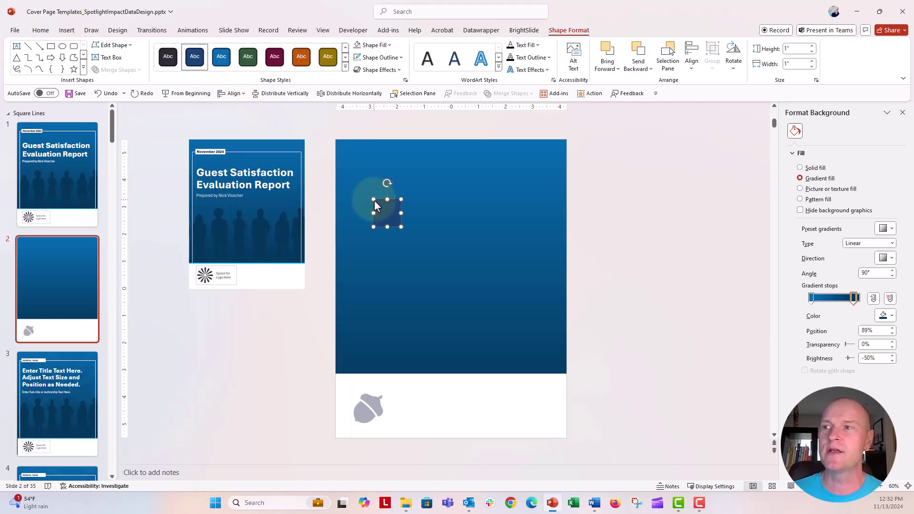
pyautogui.moveTo(401, 213); pyautogui.dragTo(545, 213)
pyautogui.moveTo(373, 212); pyautogui.dragTo(347, 218)
pyautogui.moveTo(444, 226); pyautogui.dragTo(456, 385)
pyautogui.moveTo(545, 296); pyautogui.dragTo(557, 299)
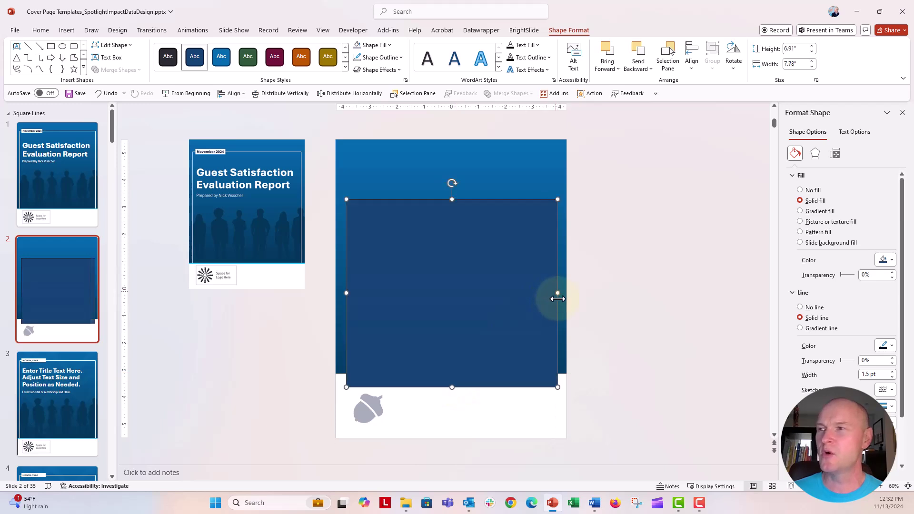
# - Give the frame no fill and a white outline, raise its top, and centre it horizontally
pyautogui.click(812, 192)
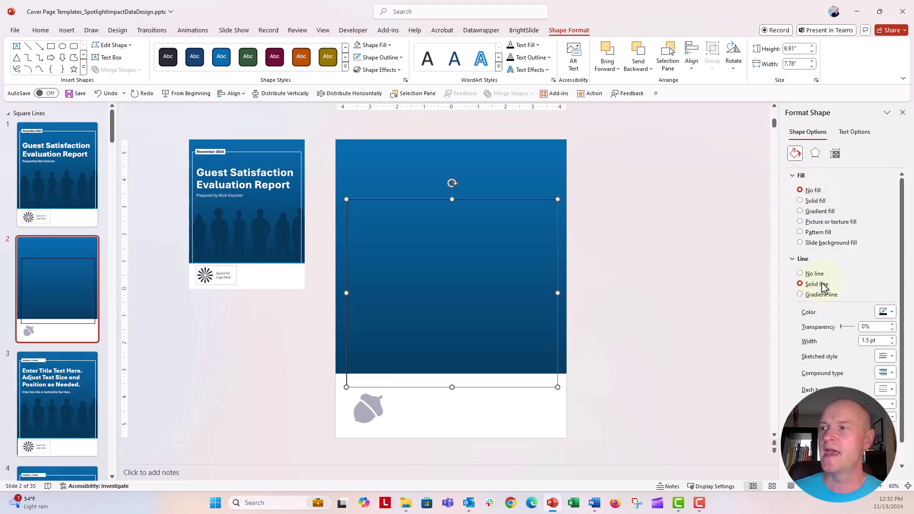
pyautogui.click(883, 312)
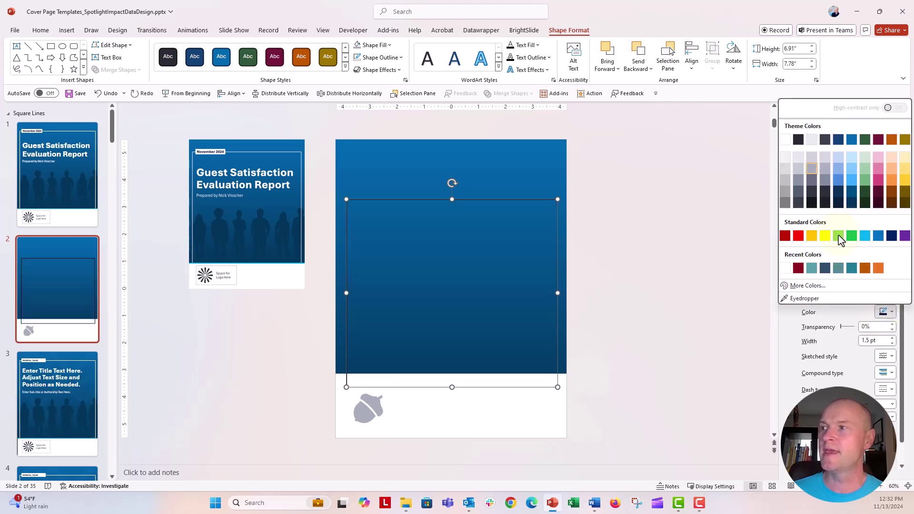
pyautogui.click(786, 138)
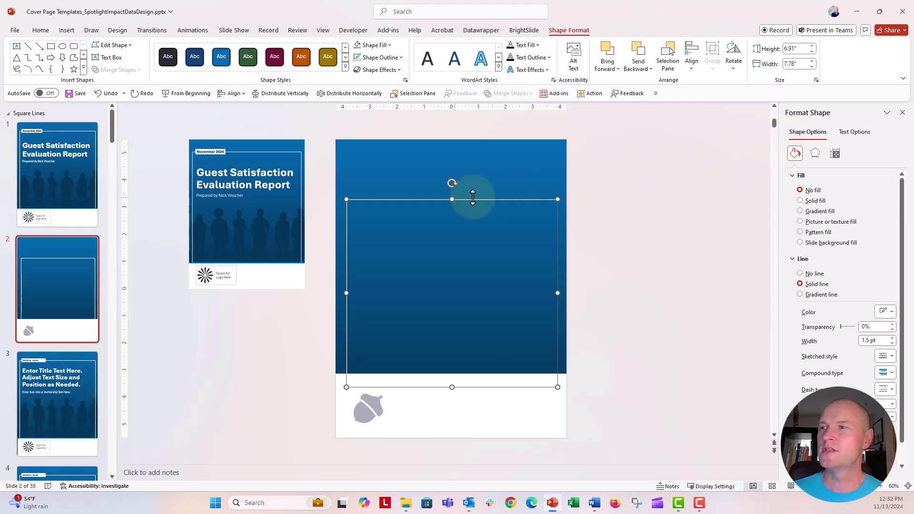
pyautogui.moveTo(451, 199); pyautogui.dragTo(452, 162)
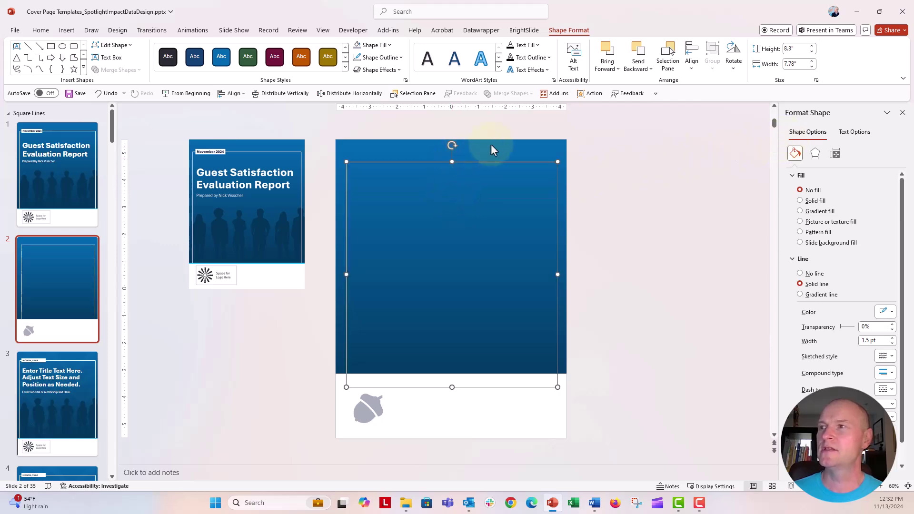
pyautogui.click(691, 58)
pyautogui.click(696, 97)
# - Send the outlined frame to the back, behind the white band
pyautogui.click(631, 224)
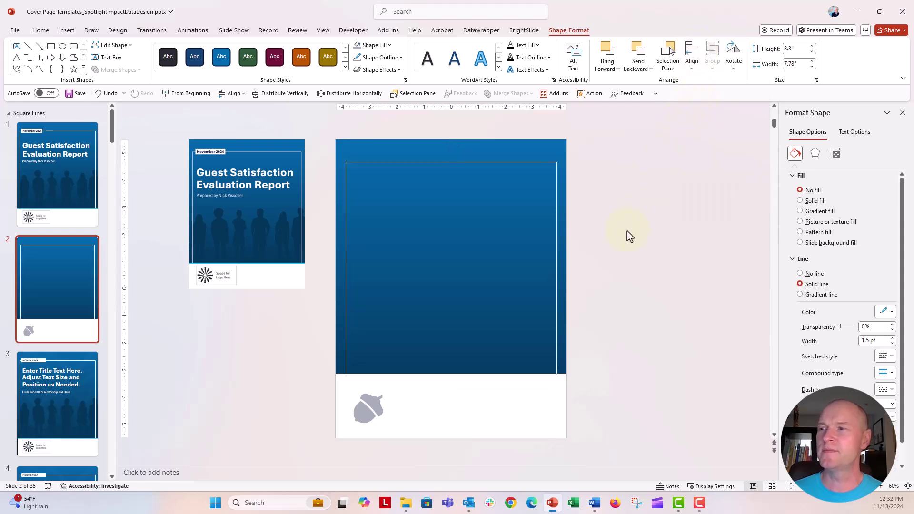
pyautogui.click(353, 380)
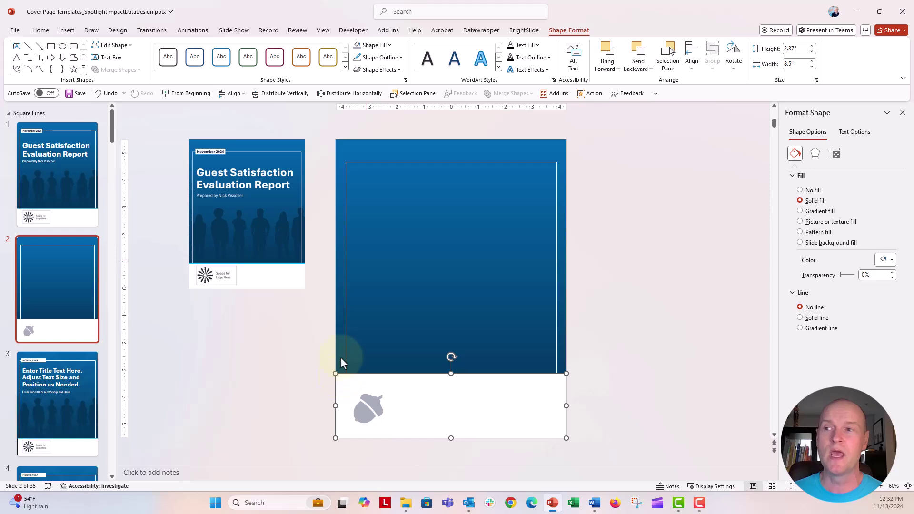
pyautogui.click(346, 238)
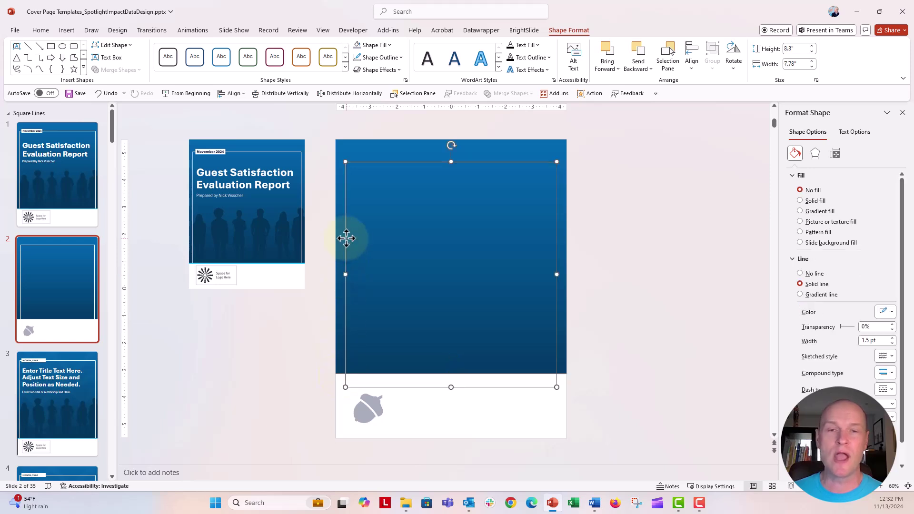
pyautogui.rightClick(346, 238)
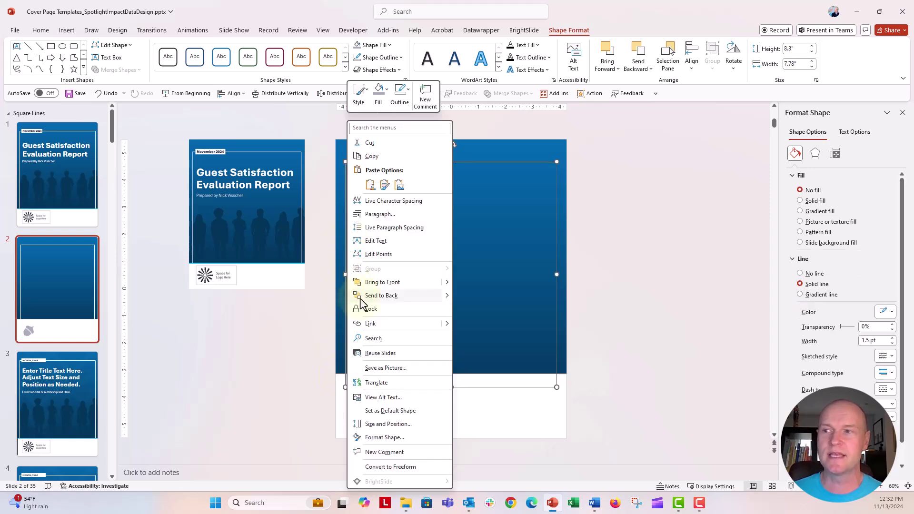
pyautogui.click(279, 384)
pyautogui.click(261, 402)
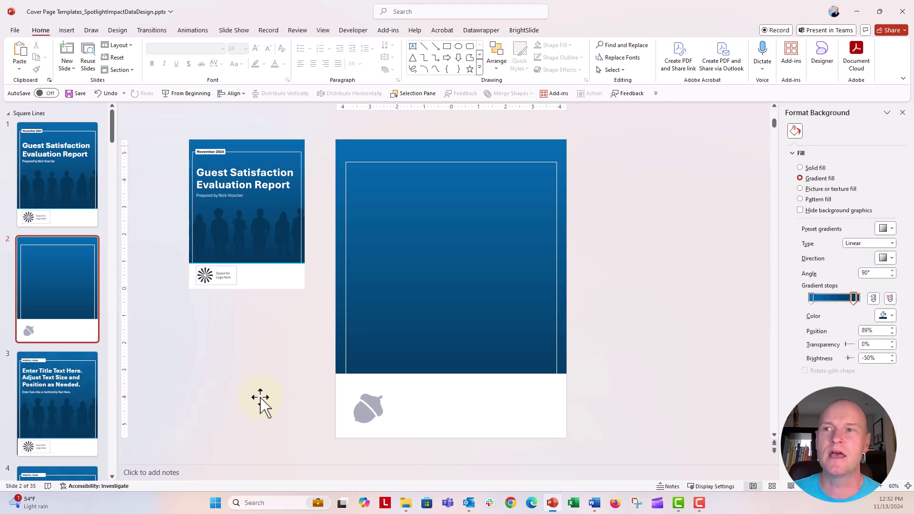
# - Draw a small white rectangle with no outline near the slide's top-left corner
pyautogui.click(67, 30)
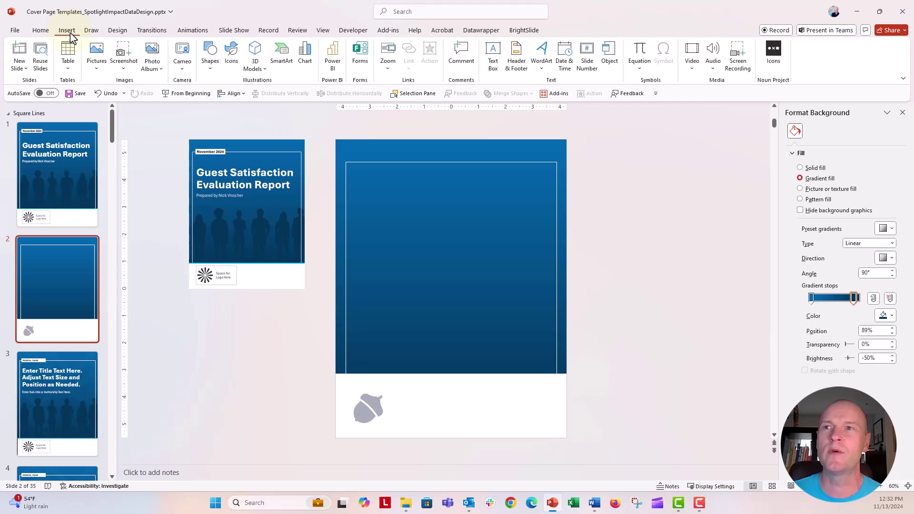
pyautogui.click(210, 56)
pyautogui.click(241, 95)
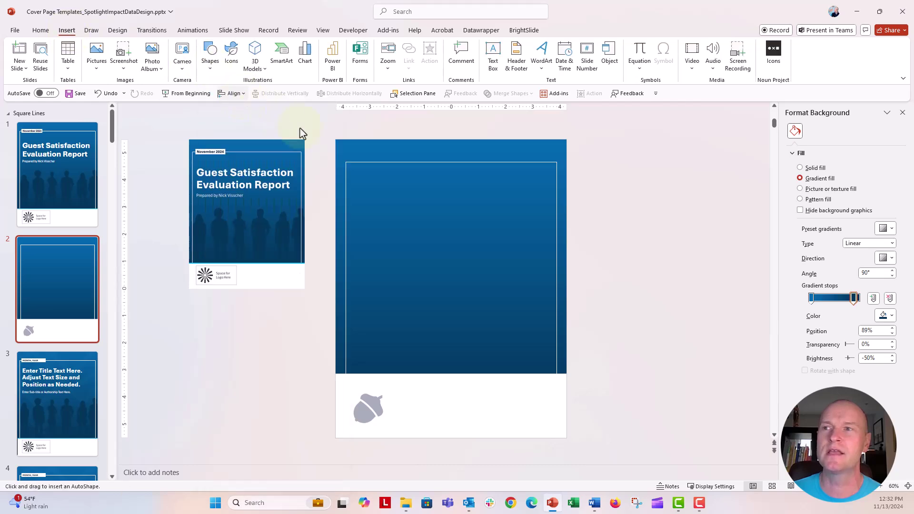
pyautogui.moveTo(351, 153); pyautogui.dragTo(433, 171)
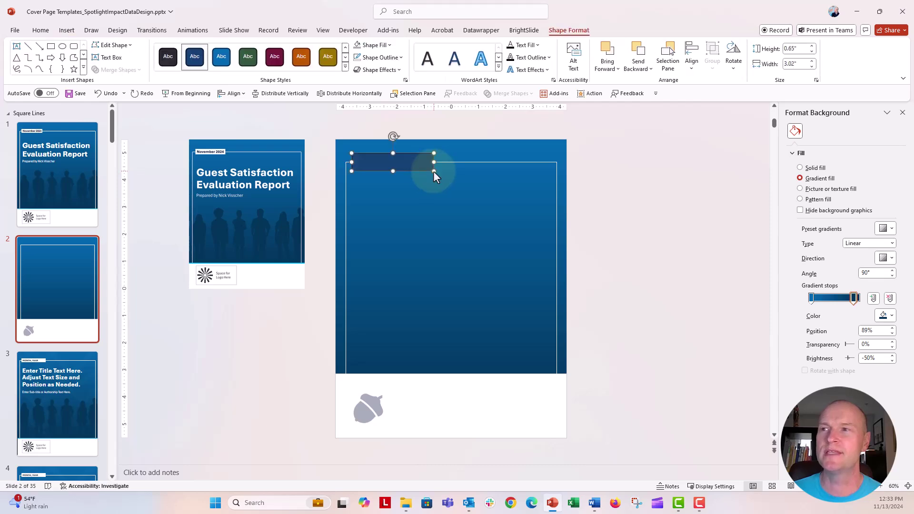
pyautogui.click(374, 45)
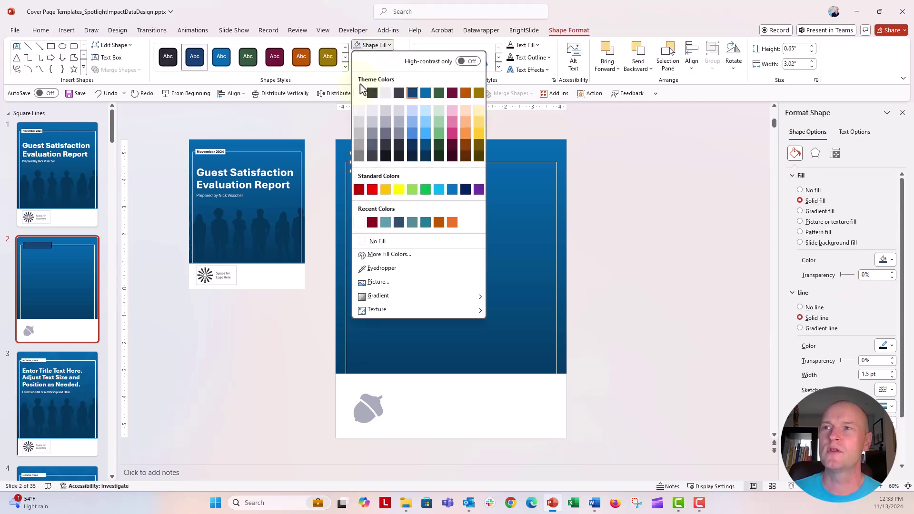
pyautogui.click(356, 96)
pyautogui.click(380, 57)
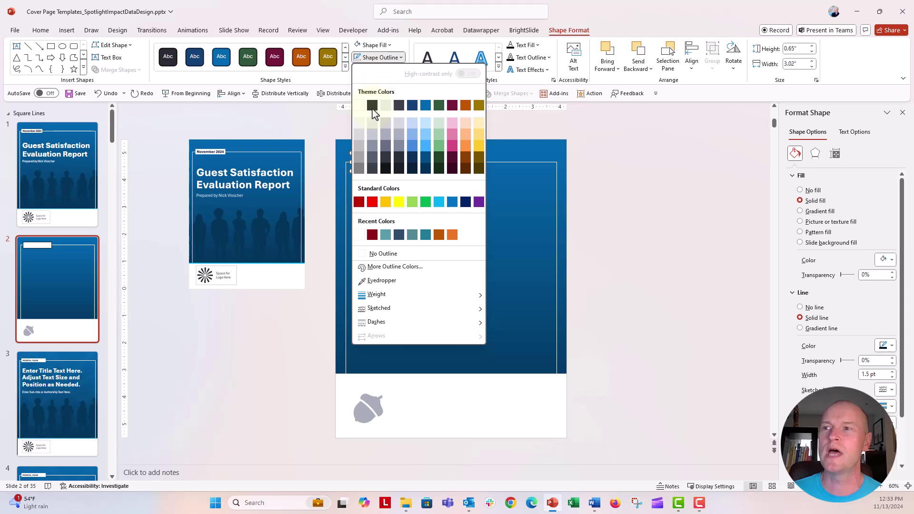
pyautogui.click(370, 256)
pyautogui.click(278, 340)
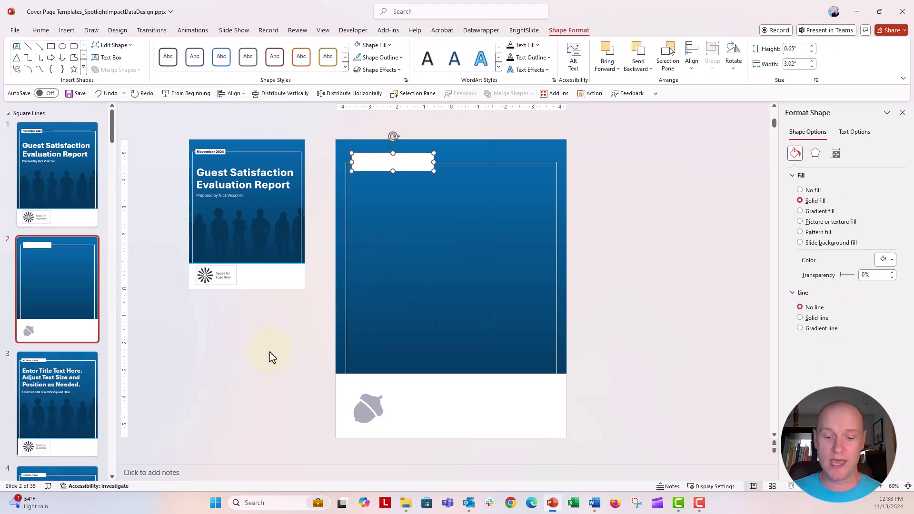
# - Make the label's date text dark blue, bold and 24 pt, removing the stray '14'
pyautogui.press('Return')
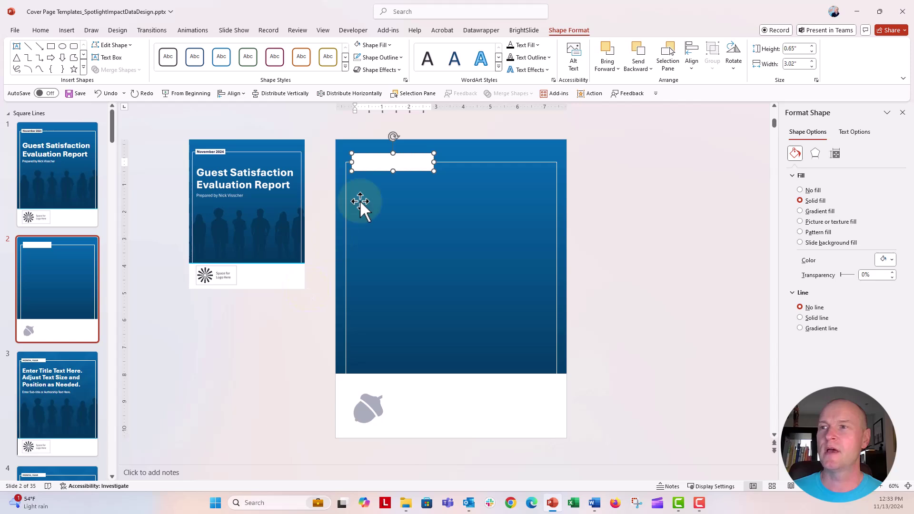
pyautogui.doubleClick(384, 160)
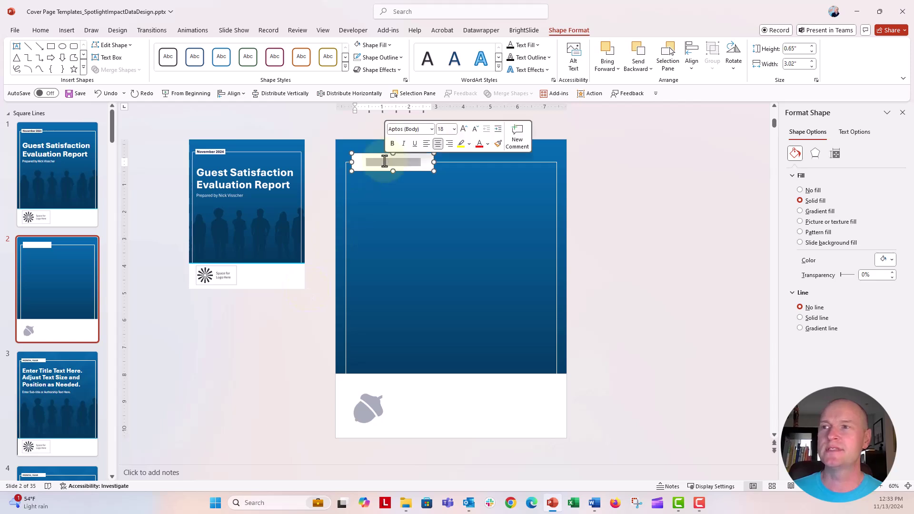
pyautogui.click(487, 144)
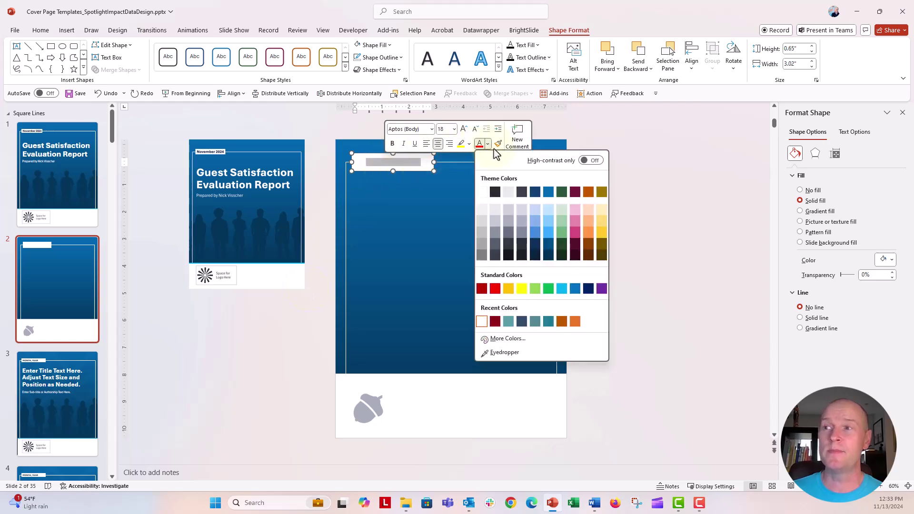
pyautogui.click(533, 192)
pyautogui.click(393, 144)
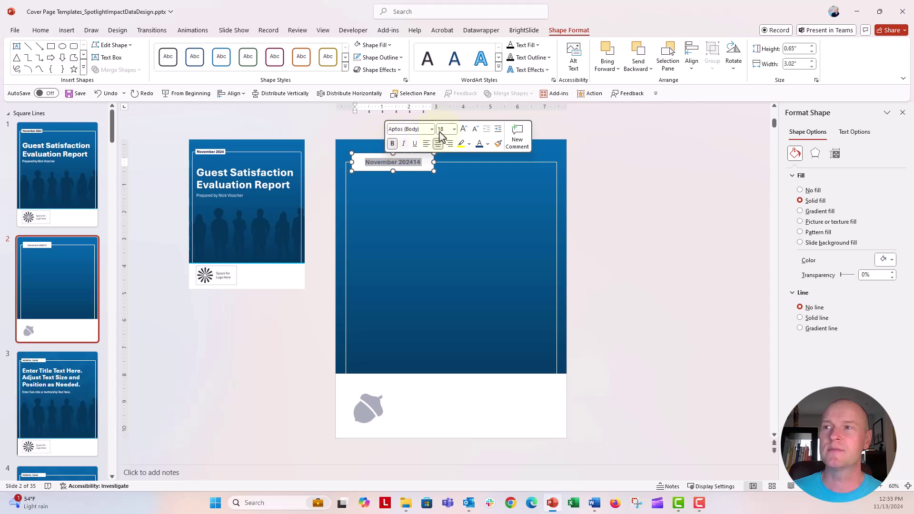
pyautogui.click(463, 129)
pyautogui.click(463, 129)
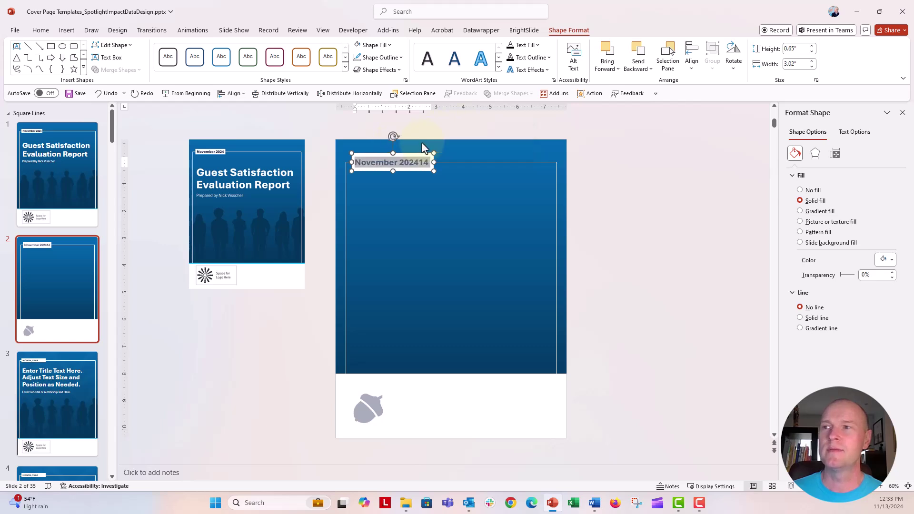
pyautogui.click(429, 163)
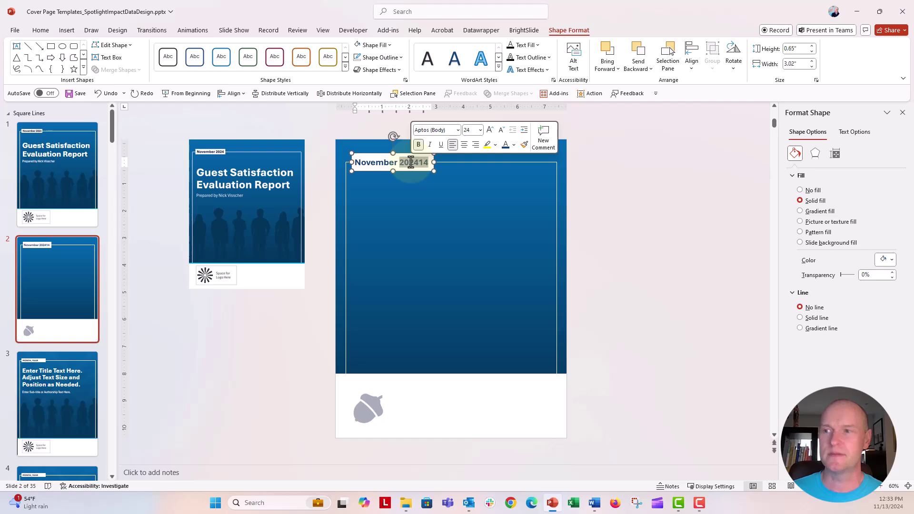
pyautogui.press('BackSpace')
pyautogui.press('BackSpace')
pyautogui.click(282, 290)
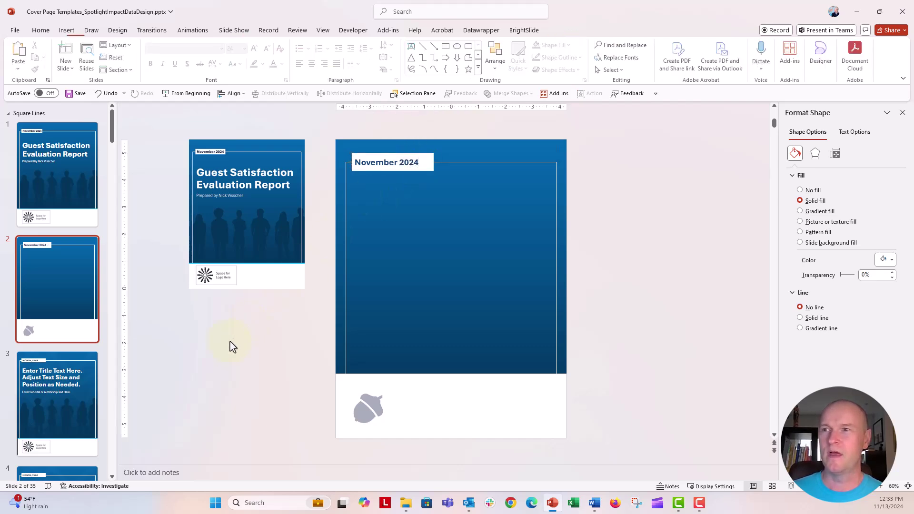
# - Recolour the 'November 2024' text with a dark theme colour
pyautogui.doubleClick(379, 170)
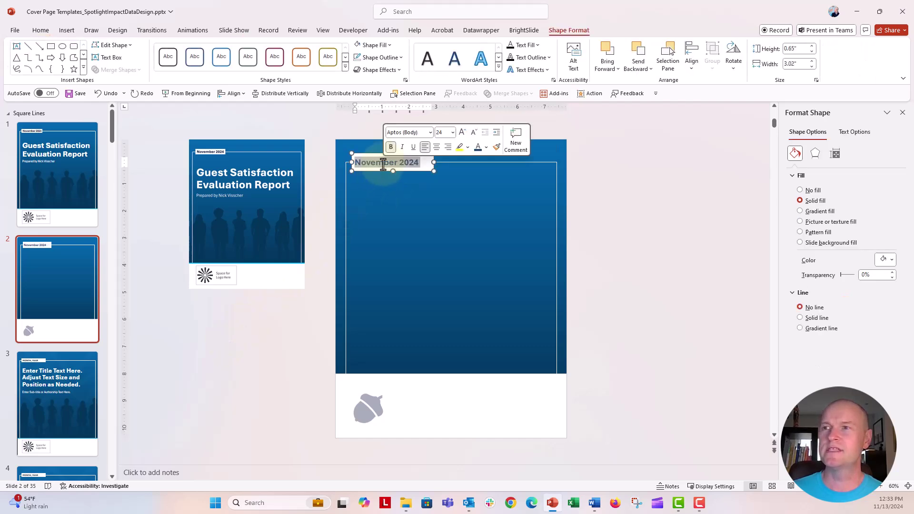
pyautogui.click(486, 150)
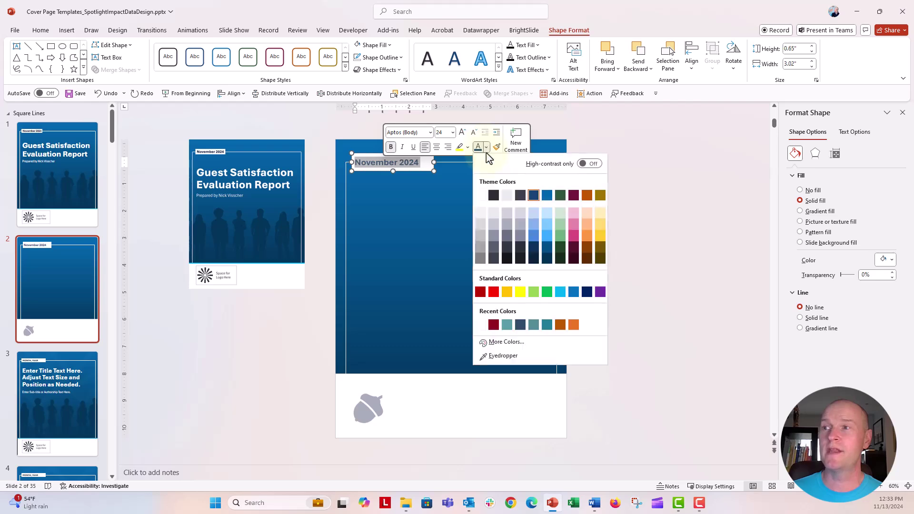
pyautogui.click(492, 195)
pyautogui.click(218, 361)
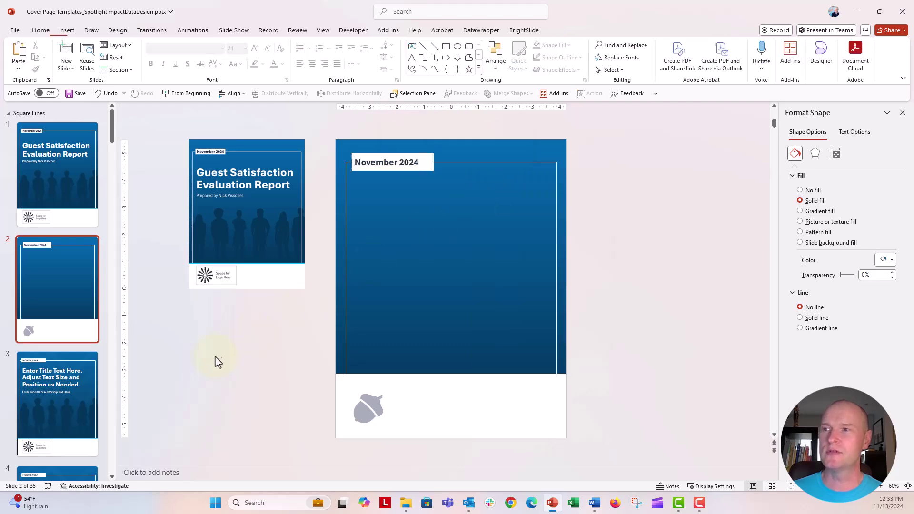
pyautogui.click(433, 162)
pyautogui.click(429, 156)
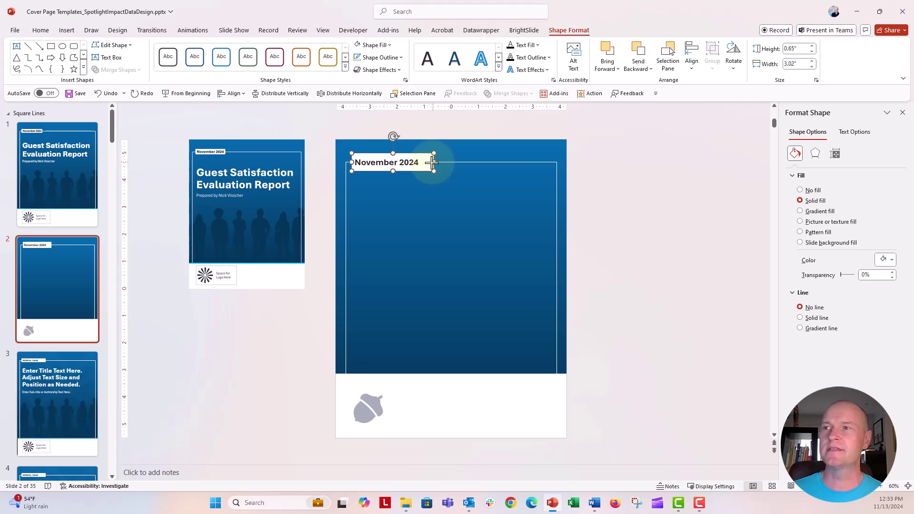
pyautogui.click(269, 358)
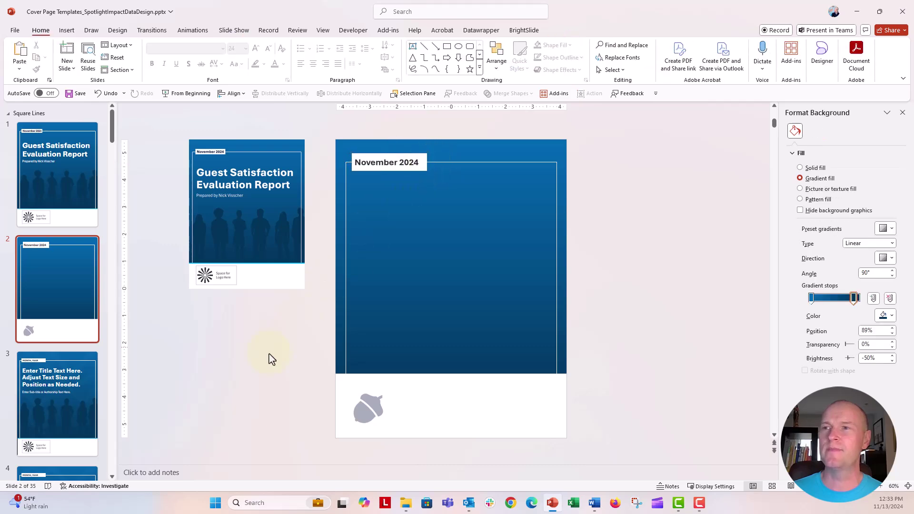
pyautogui.click(67, 30)
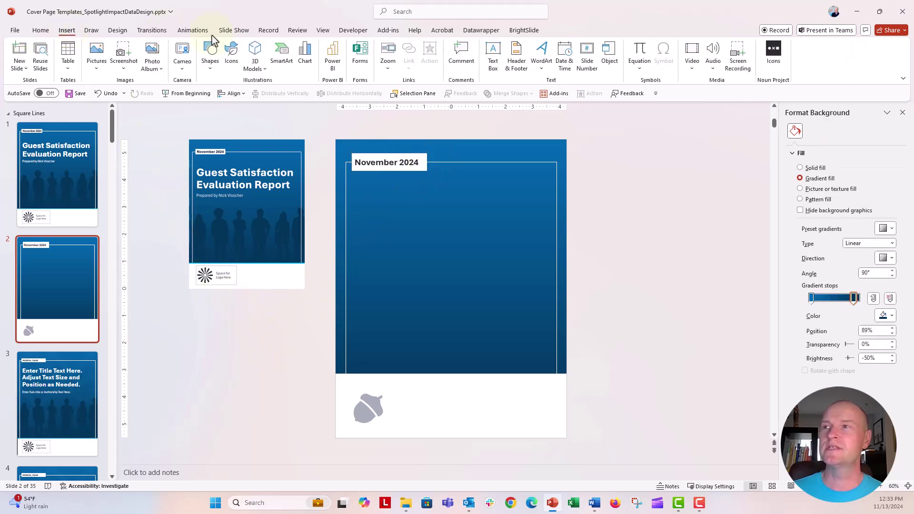
# - Draw a wide text box below the date and type 'Guest Satisfaction Evaluation Report'
pyautogui.click(493, 56)
pyautogui.moveTo(355, 179)
pyautogui.mouseDown()
pyautogui.moveTo(498, 255)
pyautogui.moveTo(547, 247)
pyautogui.mouseUp()
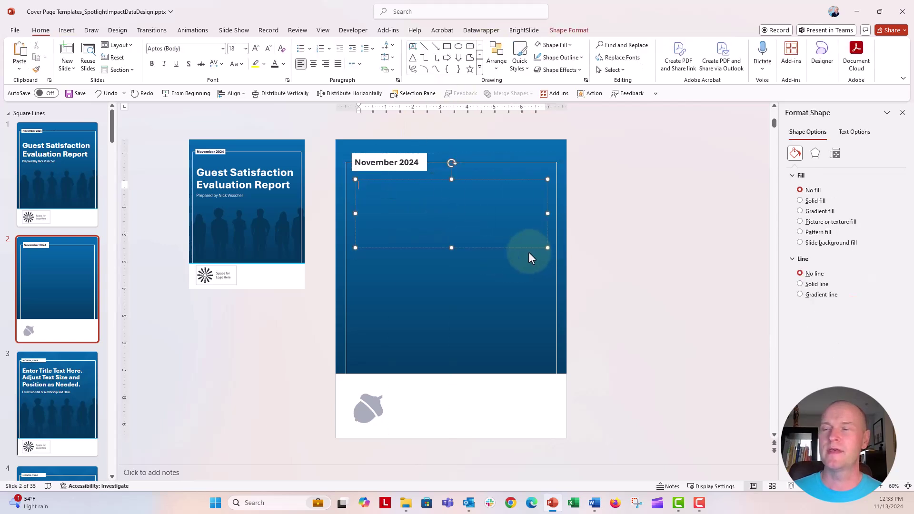
pyautogui.write('G')
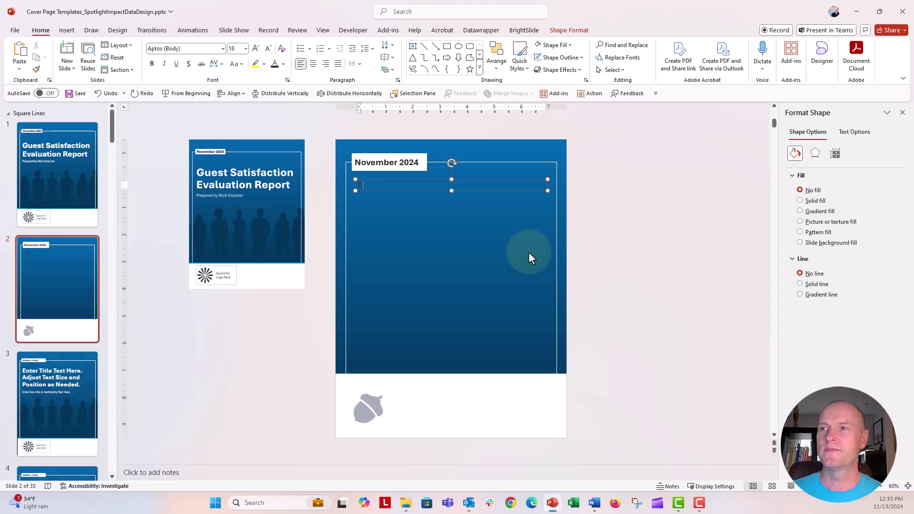
pyautogui.write('uest Satisfaction Evaluation Report')
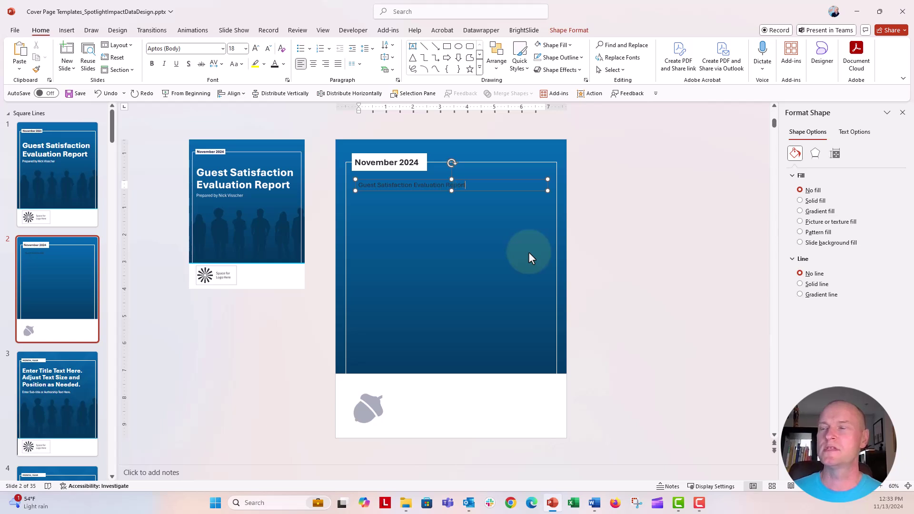
# - Format the report title as white Aptos Black at 54 pt
pyautogui.press('Escape')
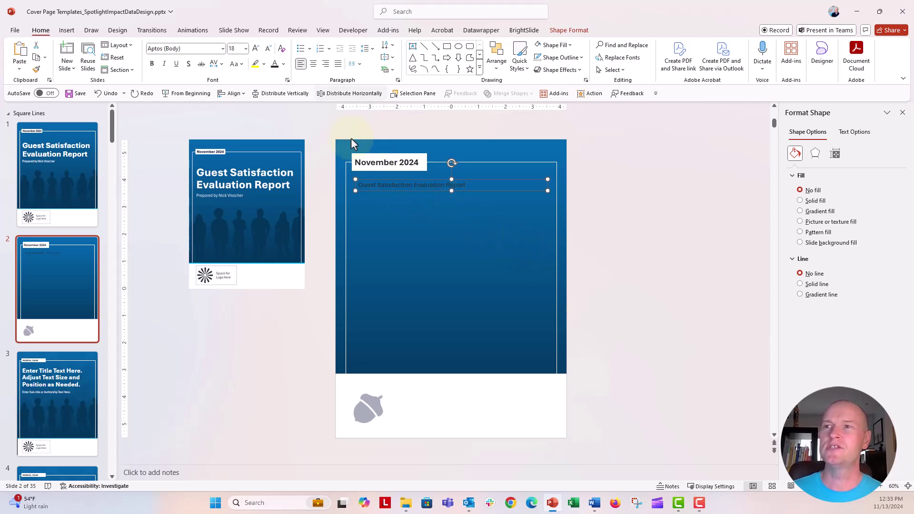
pyautogui.click(284, 64)
pyautogui.click(273, 112)
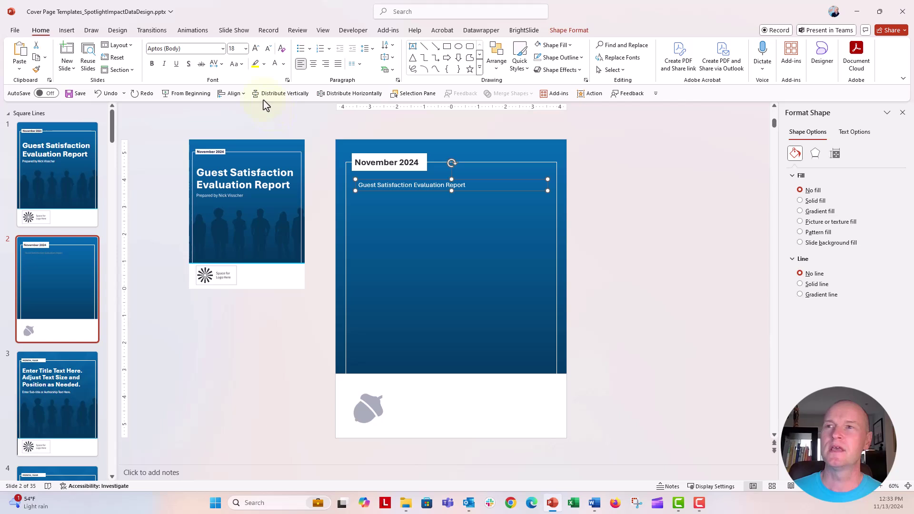
pyautogui.click(222, 49)
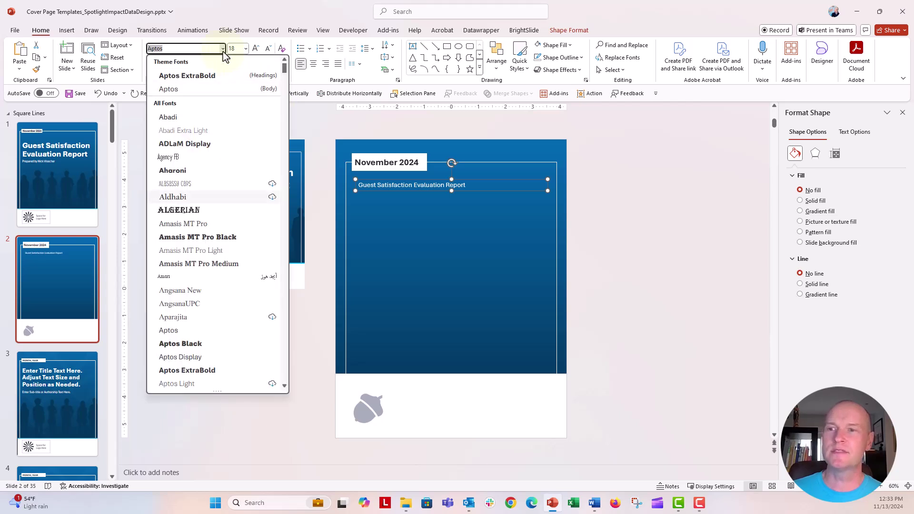
pyautogui.click(236, 343)
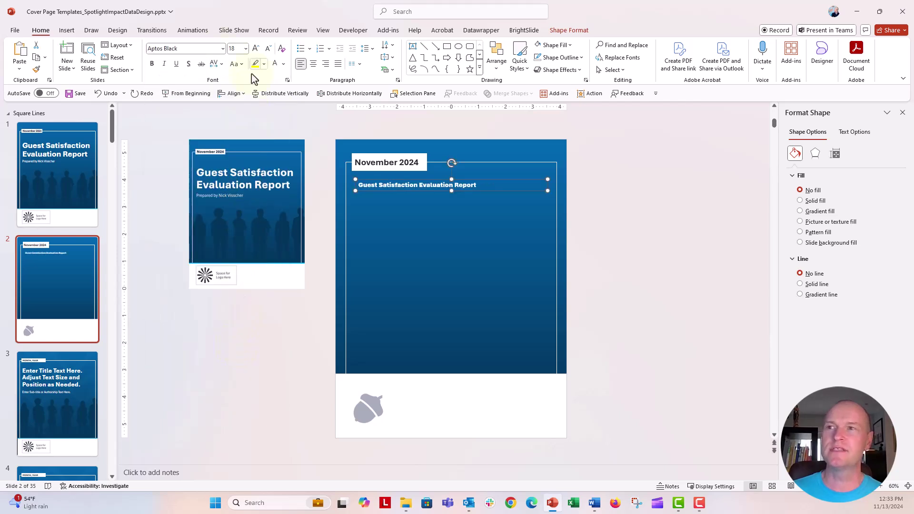
pyautogui.click(256, 49)
pyautogui.click(256, 49)
pyautogui.click(255, 49)
pyautogui.click(256, 49)
pyautogui.click(255, 49)
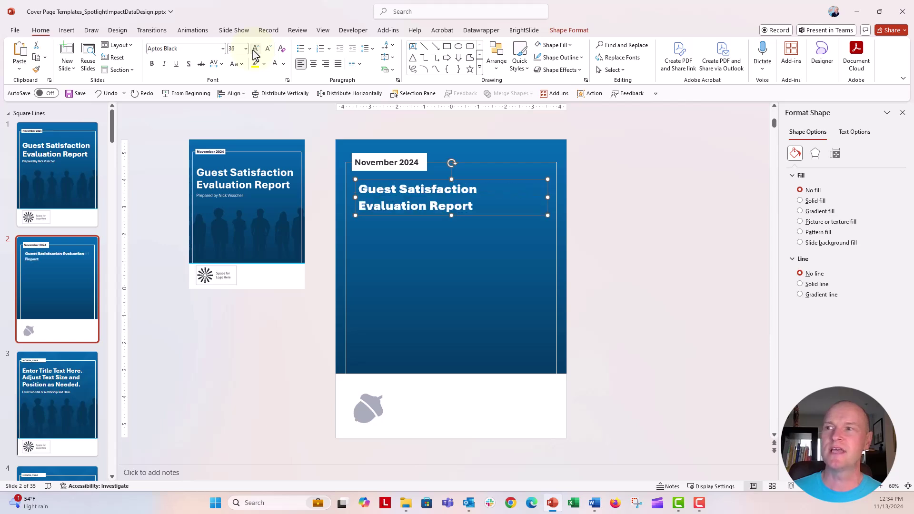
pyautogui.click(254, 50)
pyautogui.click(254, 50)
pyautogui.click(255, 49)
pyautogui.click(254, 50)
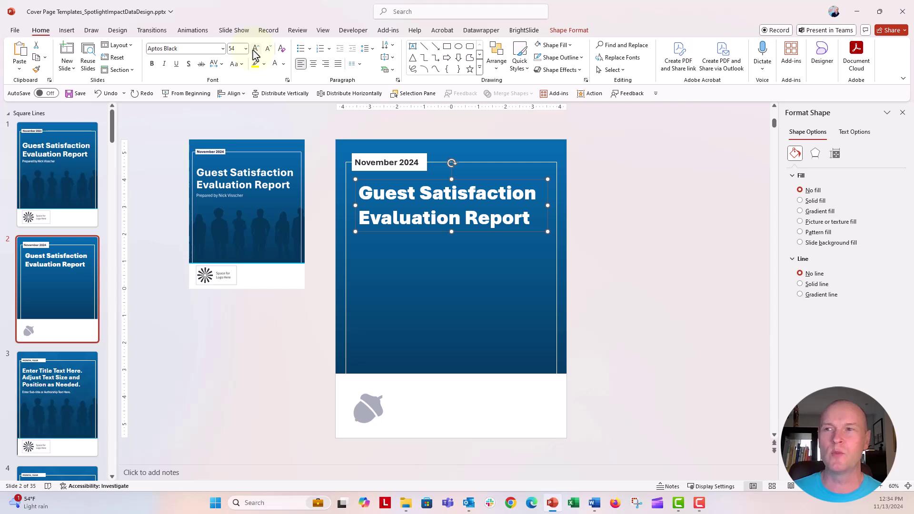
pyautogui.click(364, 232)
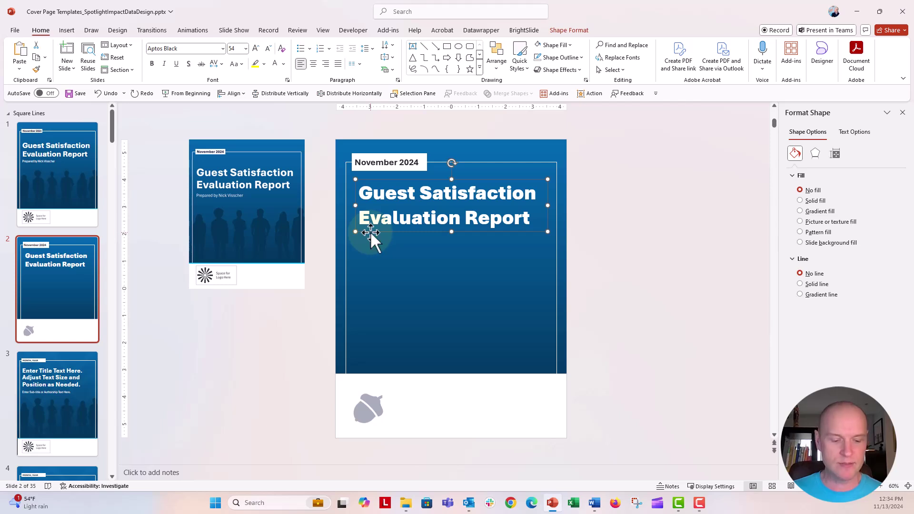
# - Duplicate the title box below the original and set its text to Aptos (Body), 24 pt
pyautogui.hotkey('ctrl', 'd')
pyautogui.moveTo(372, 236); pyautogui.dragTo(363, 283)
pyautogui.moveTo(356, 240); pyautogui.dragTo(561, 286)
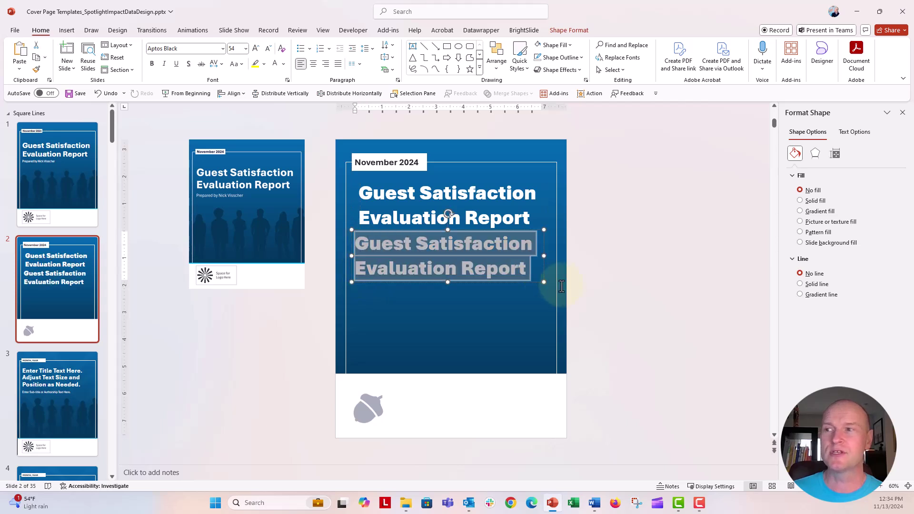
pyautogui.click(223, 48)
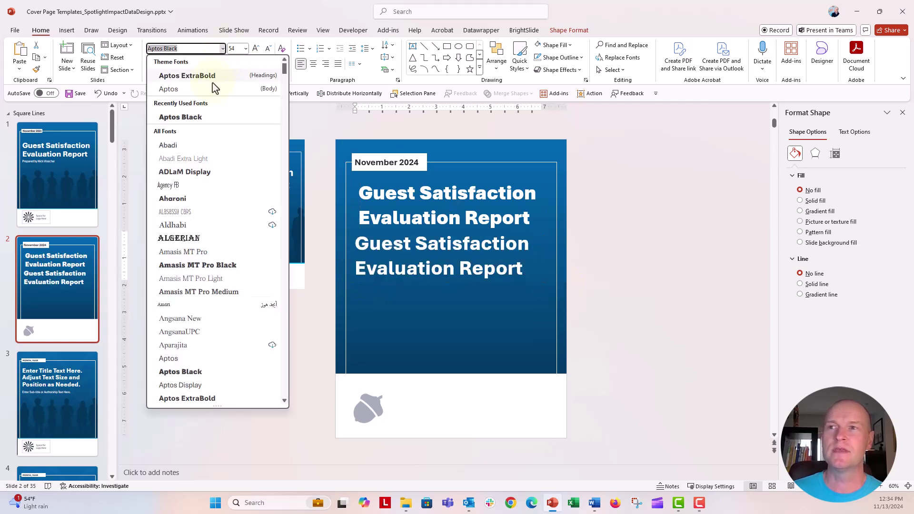
pyautogui.click(210, 90)
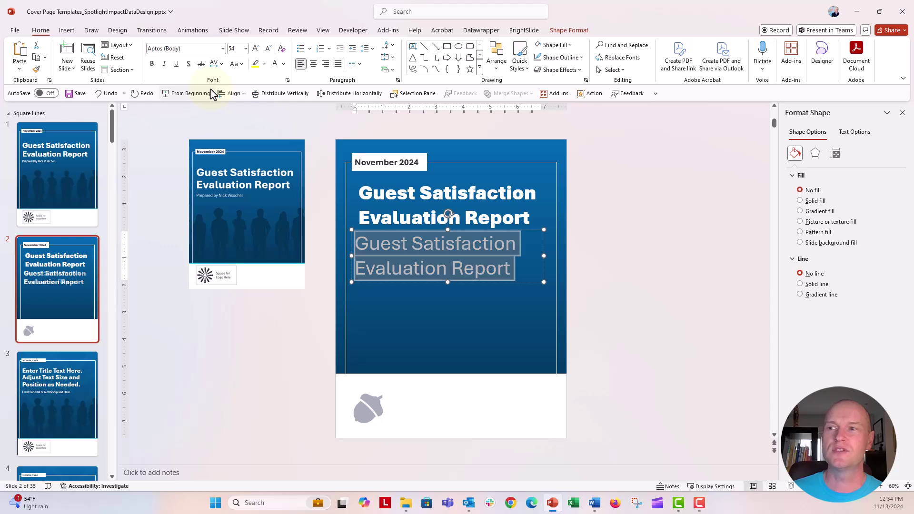
pyautogui.click(268, 48)
pyautogui.click(268, 48)
pyautogui.click(267, 48)
pyautogui.click(268, 48)
pyautogui.click(268, 48)
pyautogui.click(268, 48)
pyautogui.click(268, 49)
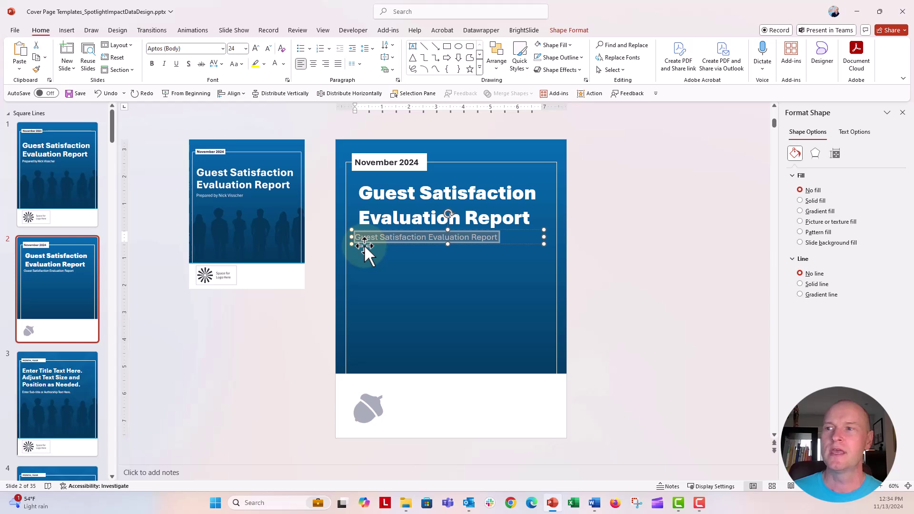
# - Replace the copy's text with 'Prepared by' and the author's name, kept at 24 pt
pyautogui.write('Prepared by Nick')
pyautogui.write('Visscher')
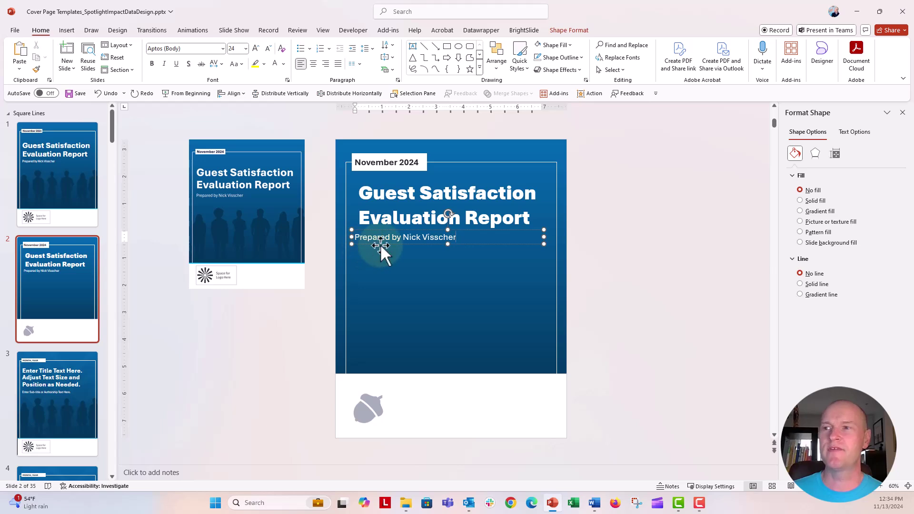
pyautogui.moveTo(381, 244); pyautogui.dragTo(385, 249)
pyautogui.click(269, 49)
pyautogui.click(256, 48)
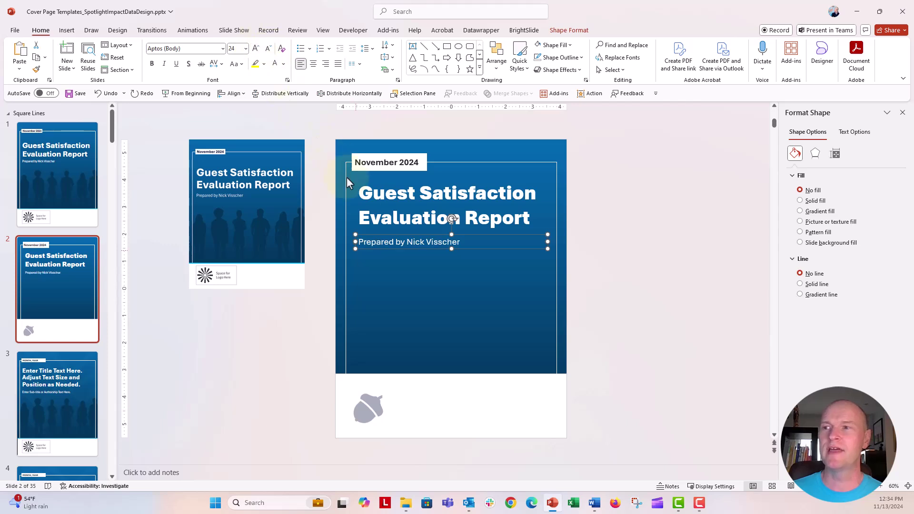
# - Left-align the title and subtitle boxes with each other
pyautogui.keyDown('shift'); pyautogui.click(364, 205); pyautogui.keyUp('shift')
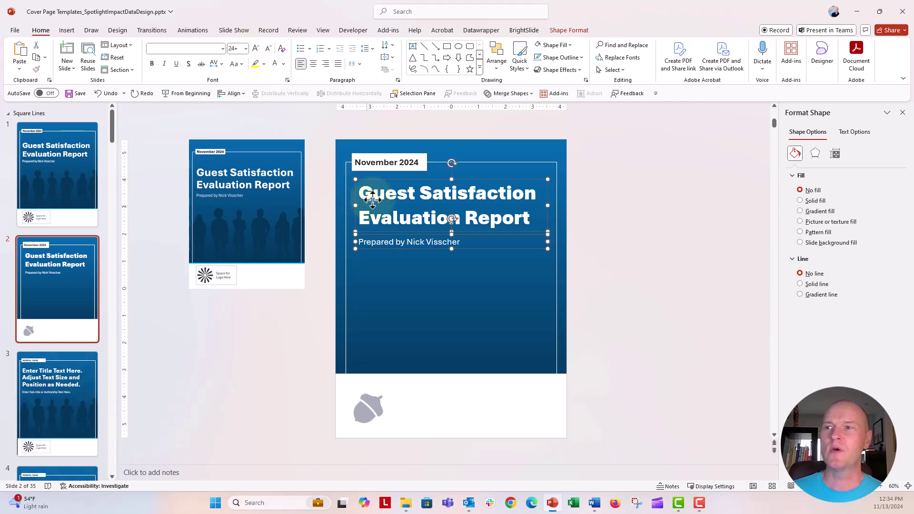
pyautogui.click(496, 59)
pyautogui.moveTo(510, 220)
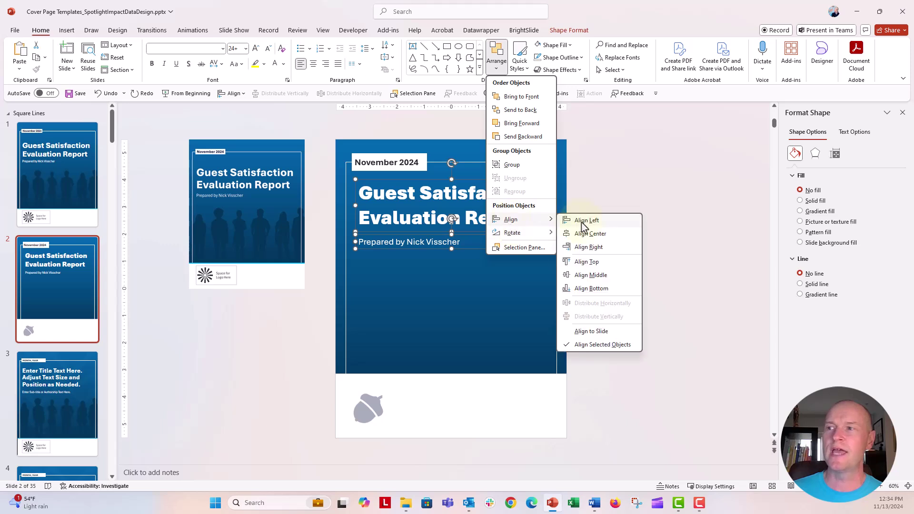
pyautogui.click(583, 224)
pyautogui.click(270, 351)
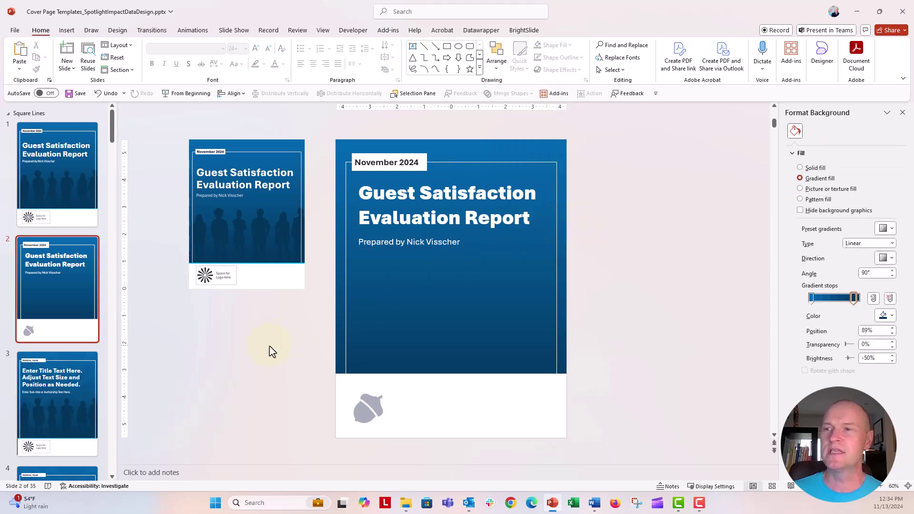
# - Take the people silhouettes picture off slide 1
pyautogui.click(61, 210)
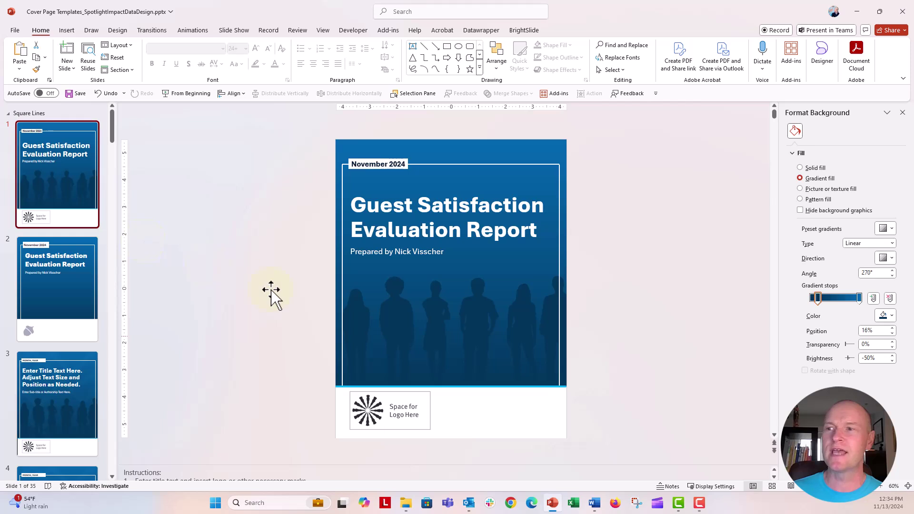
pyautogui.click(355, 321)
pyautogui.moveTo(397, 321); pyautogui.dragTo(232, 296)
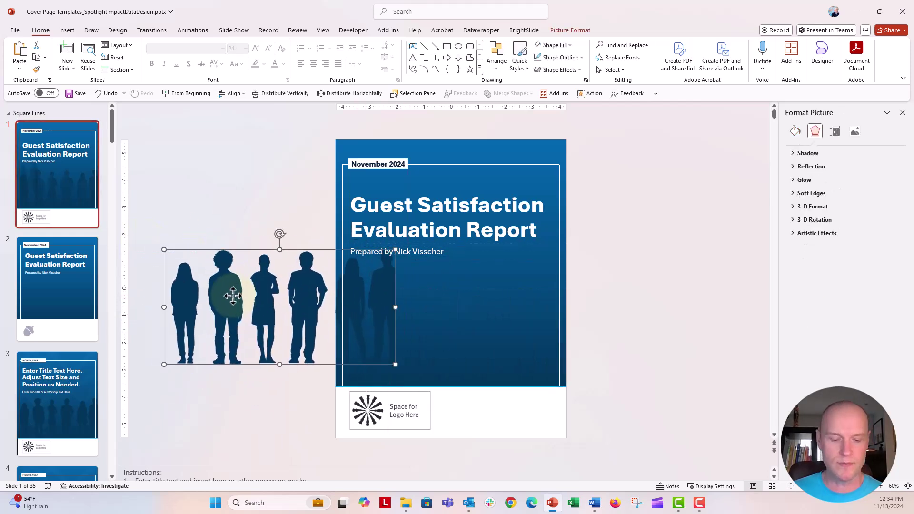
pyautogui.click(87, 294)
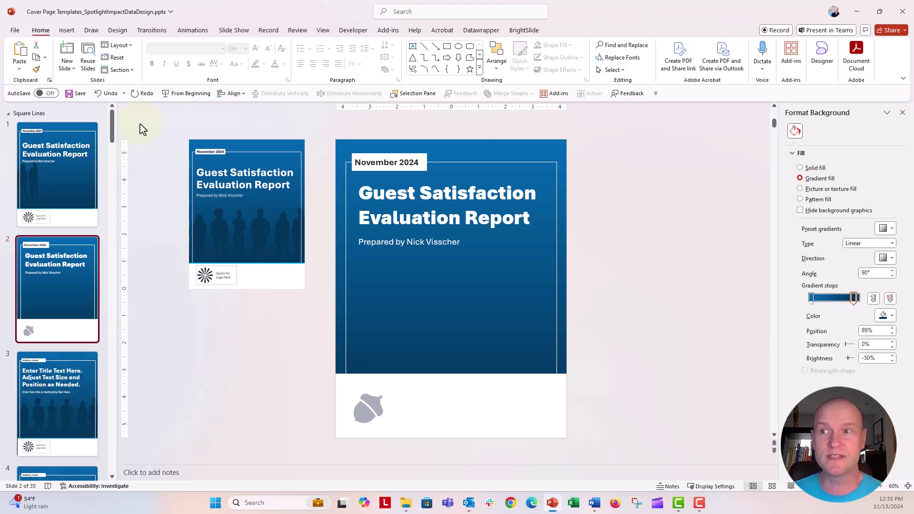
# - Paste the silhouettes along the bottom of slide 2's blue area and send them behind the title
pyautogui.hotkey('ctrl', 'v')
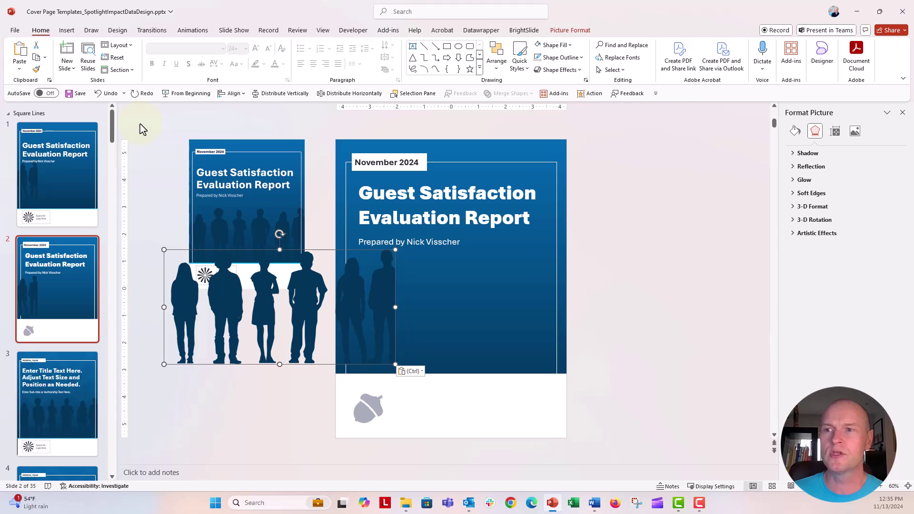
pyautogui.moveTo(179, 306); pyautogui.dragTo(346, 330)
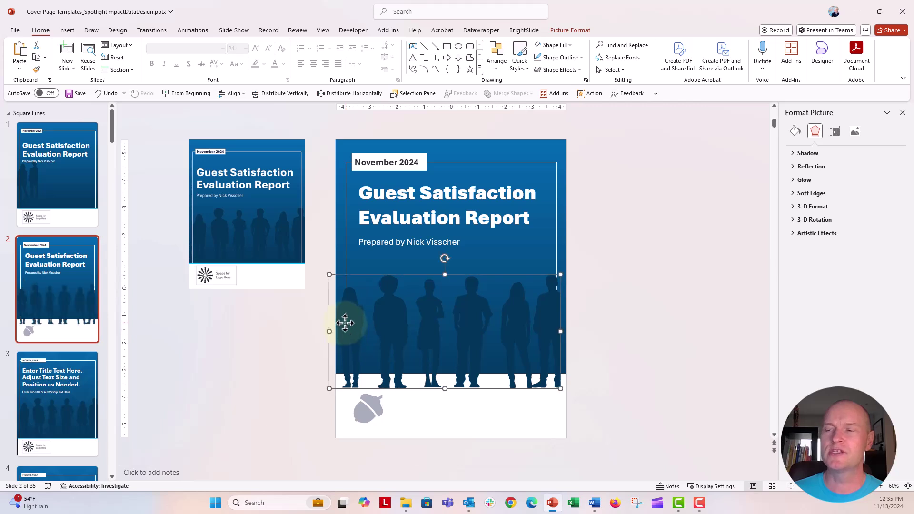
pyautogui.rightClick(351, 285)
pyautogui.click(380, 204)
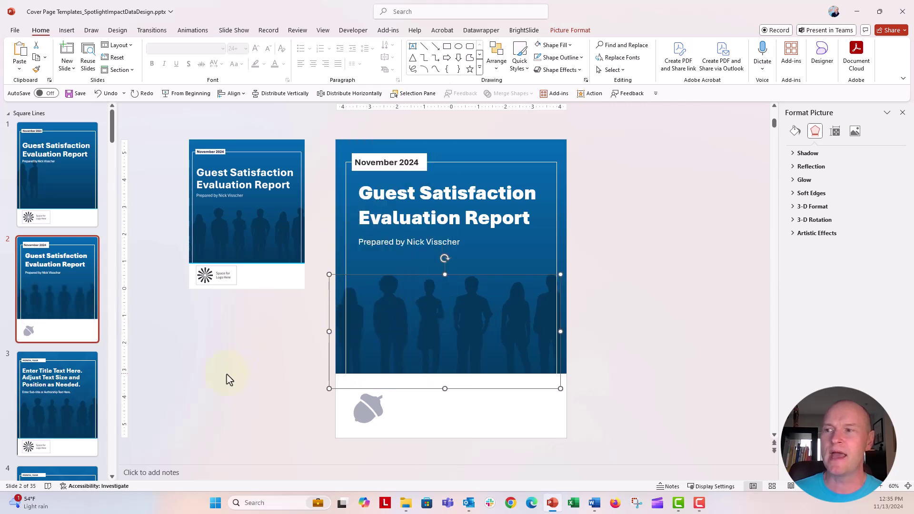
pyautogui.click(228, 380)
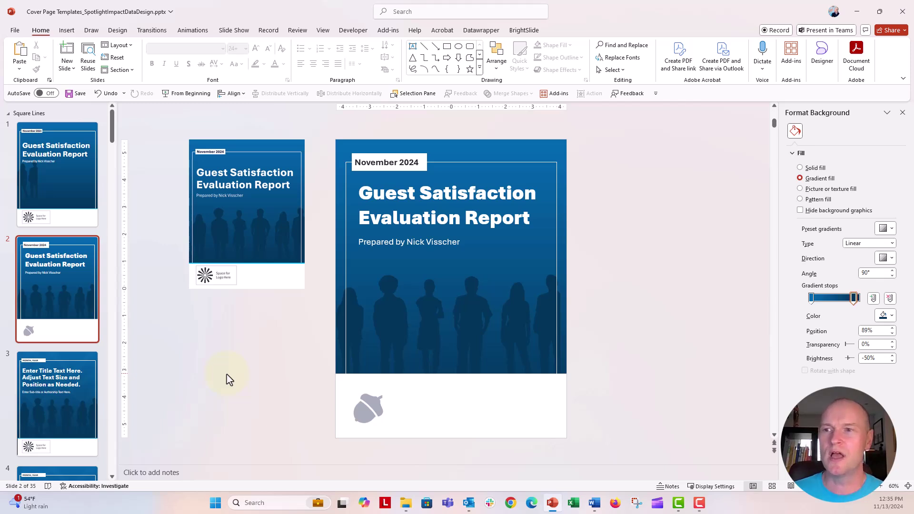
# - Delete the leftover slide 1 image lying beside slide 2
pyautogui.click(213, 265)
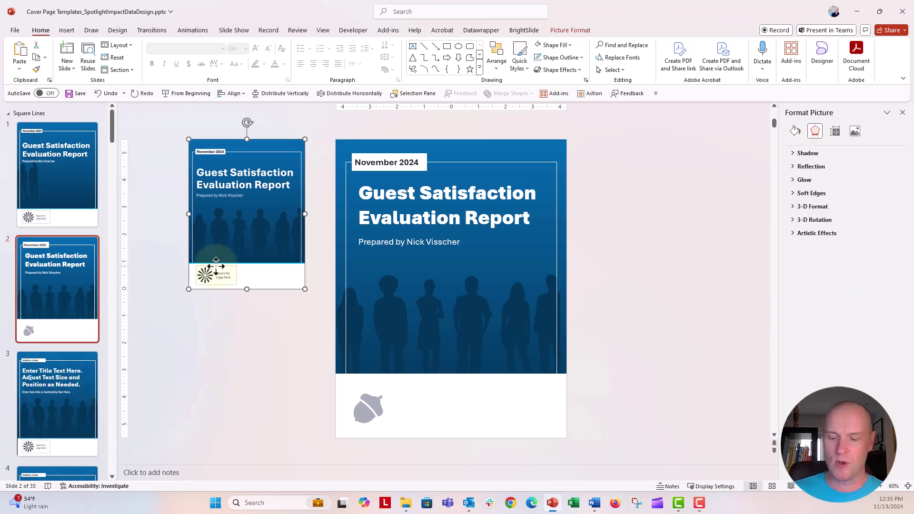
pyautogui.press('Delete')
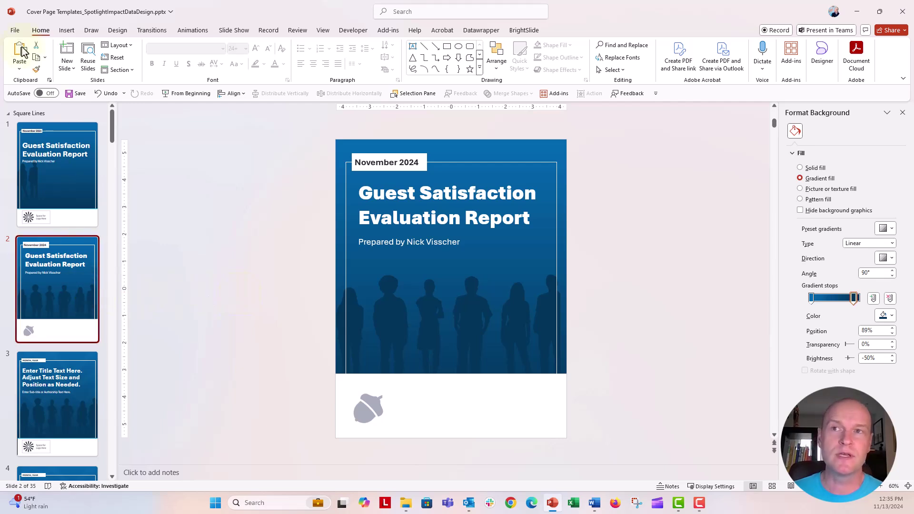
pyautogui.click(15, 31)
pyautogui.click(31, 176)
pyautogui.click(157, 306)
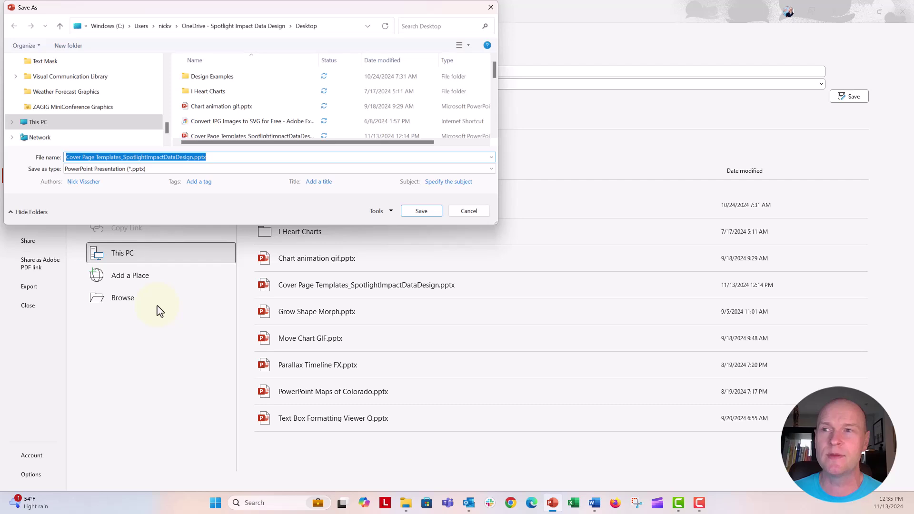
pyautogui.click(370, 170)
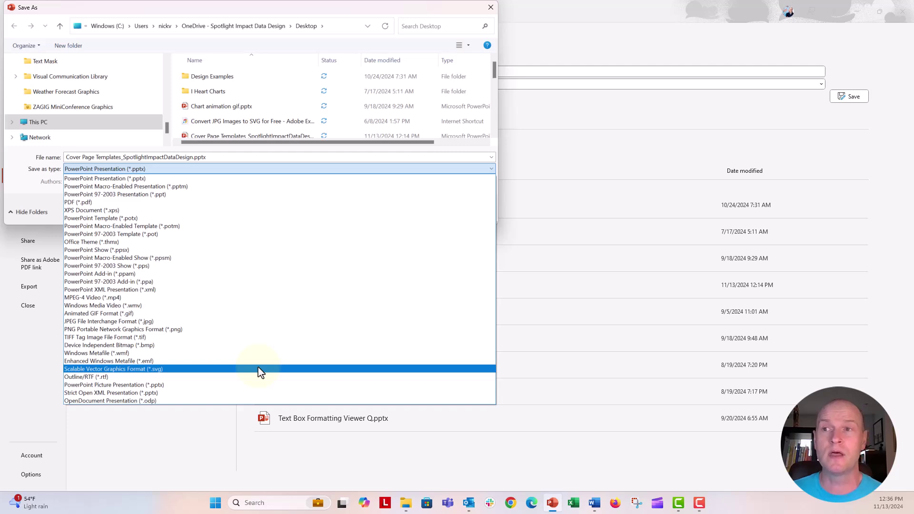
pyautogui.click(26, 201)
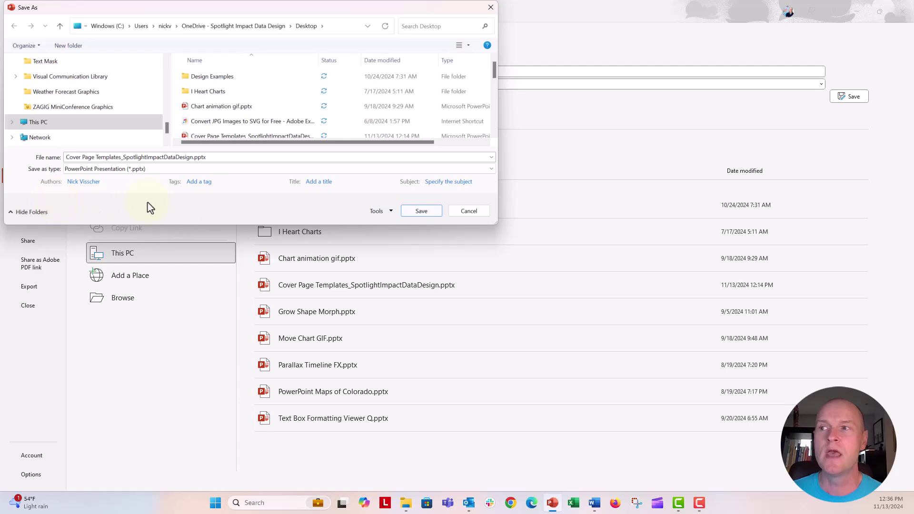
pyautogui.click(467, 211)
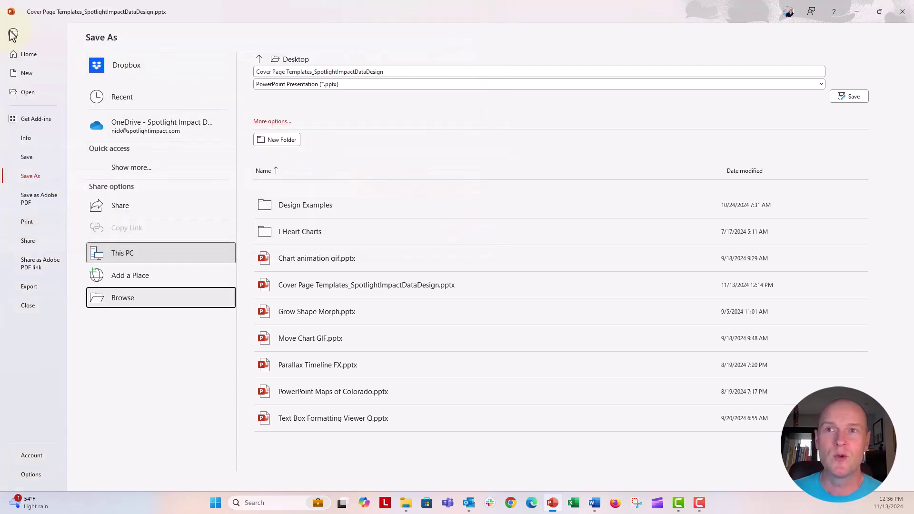
pyautogui.press('Escape')
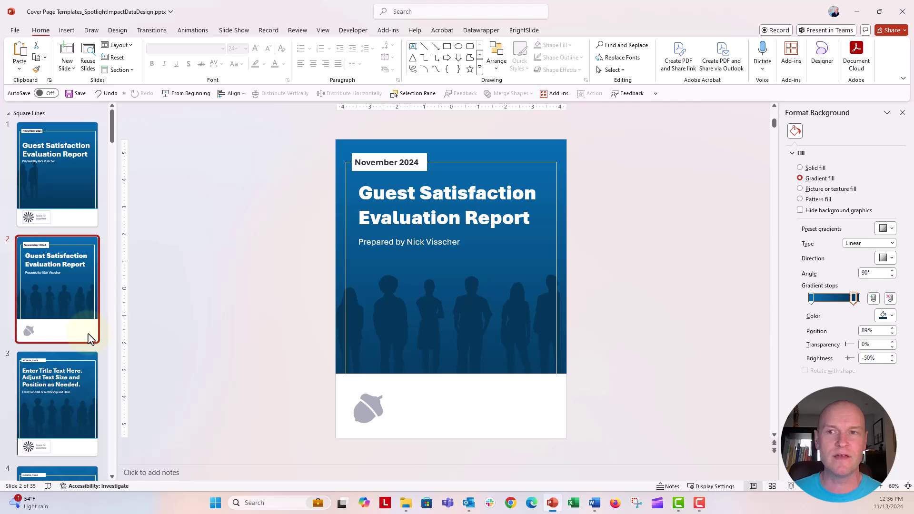
# - Undo the last change and paste the cover graphic into the blank Word document
pyautogui.hotkey('ctrl', 'z')
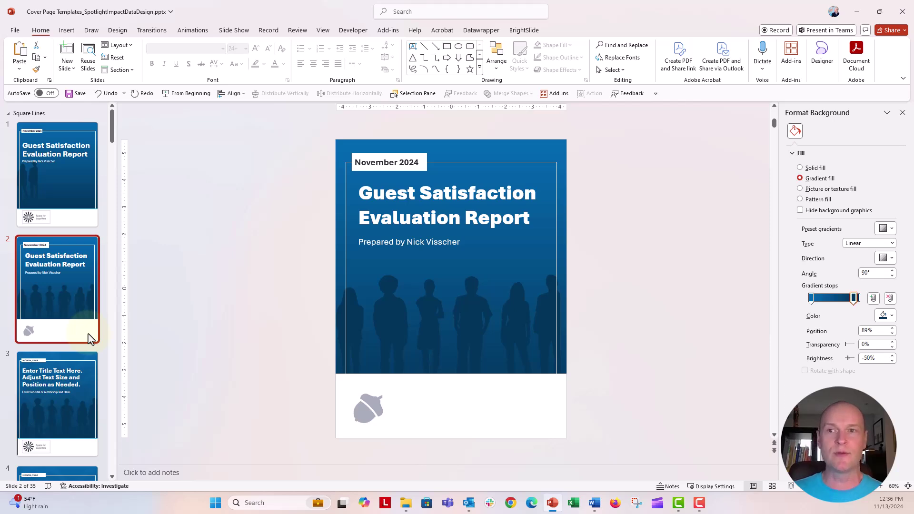
pyautogui.click(596, 503)
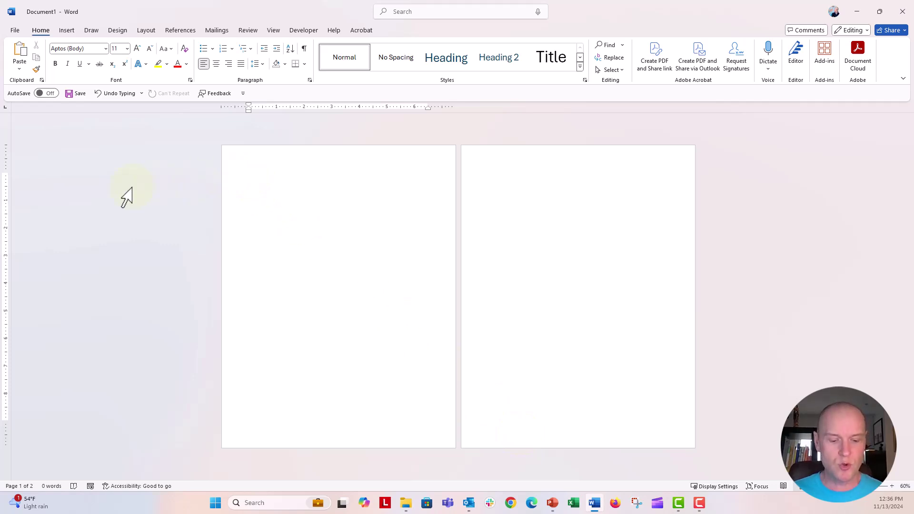
pyautogui.hotkey('ctrl', 'v')
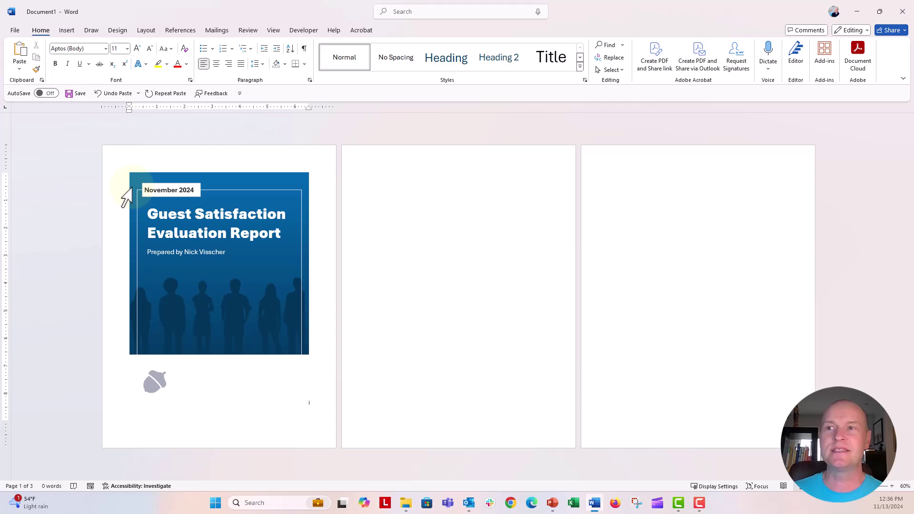
# - Set the pasted cover graphic's text wrapping to Square
pyautogui.click(193, 224)
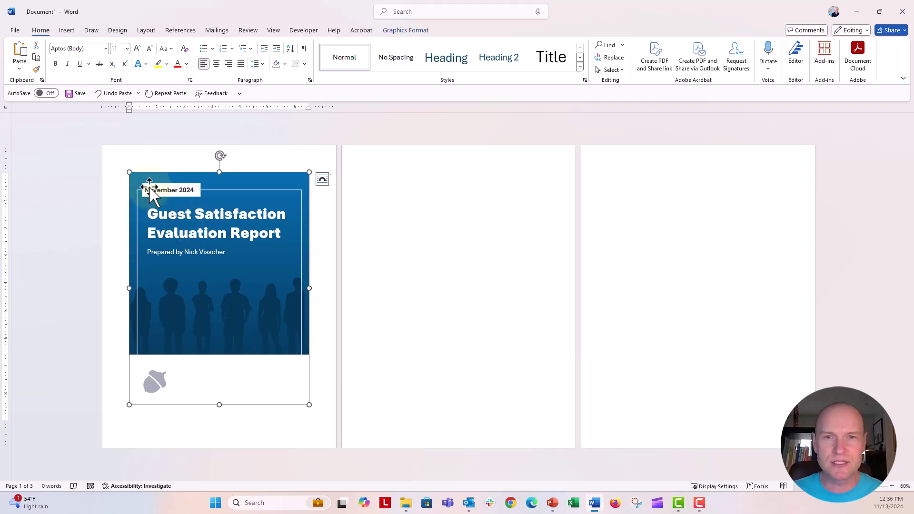
pyautogui.click(322, 185)
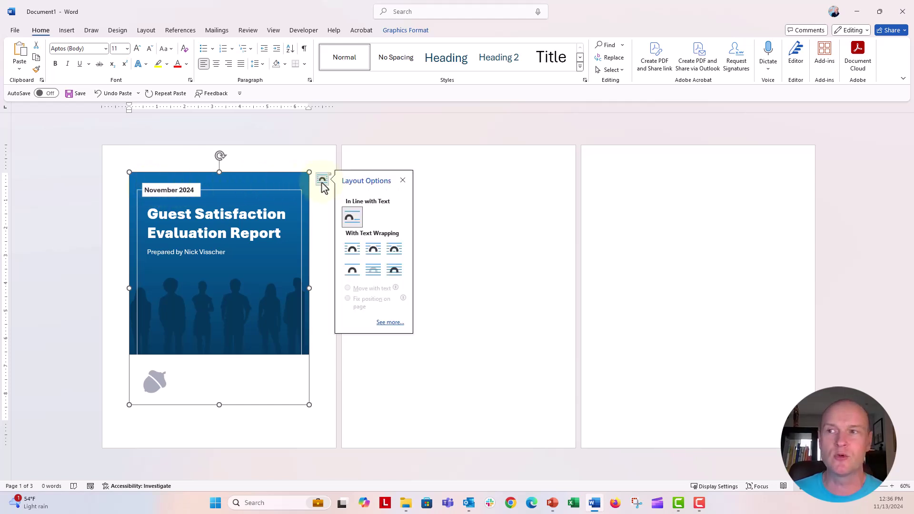
pyautogui.click(351, 250)
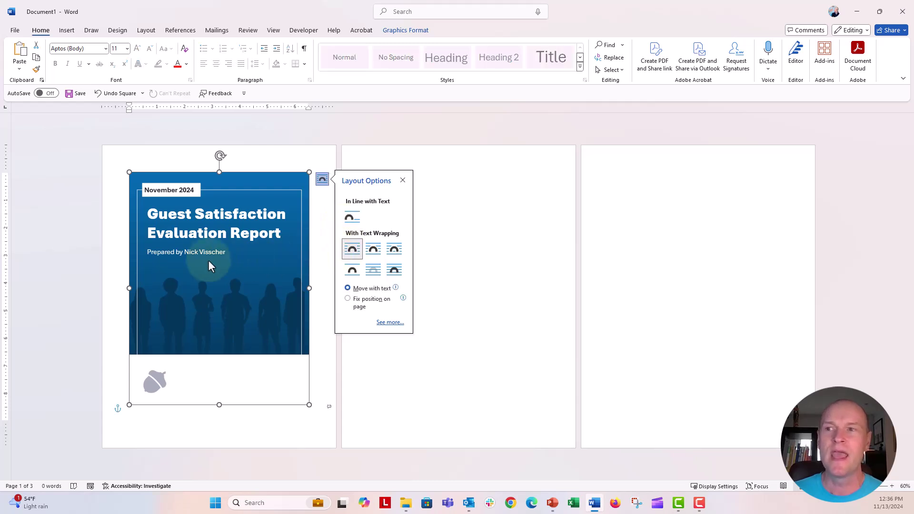
# - Resize the cover graphic to 11" high by 8.5" wide
pyautogui.click(395, 29)
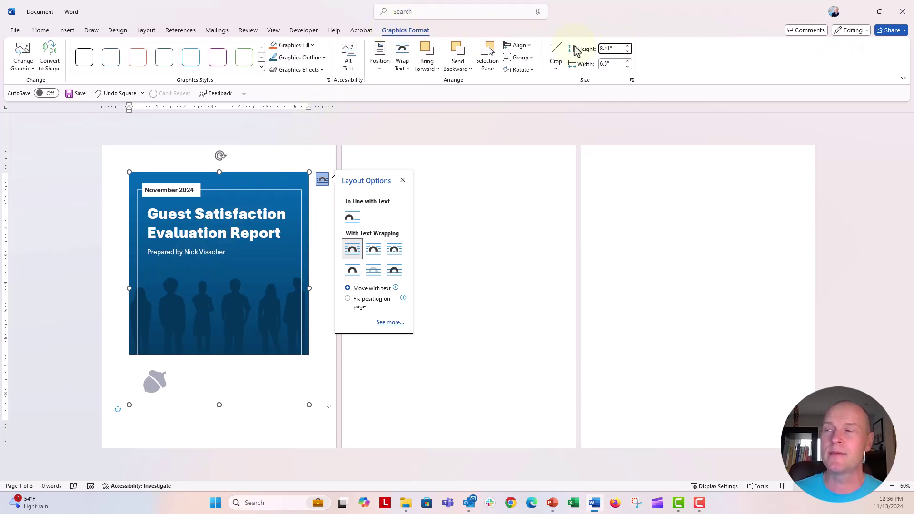
pyautogui.click(613, 48)
pyautogui.write('11')
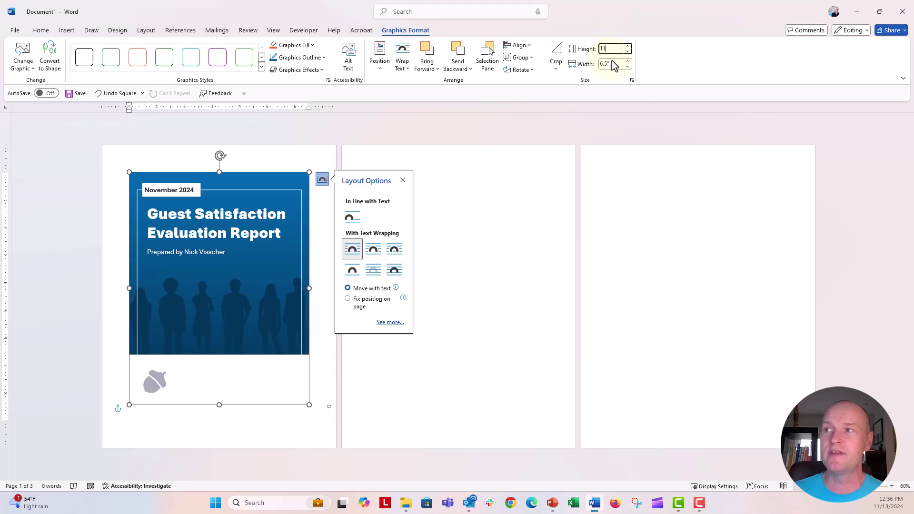
pyautogui.click(616, 63)
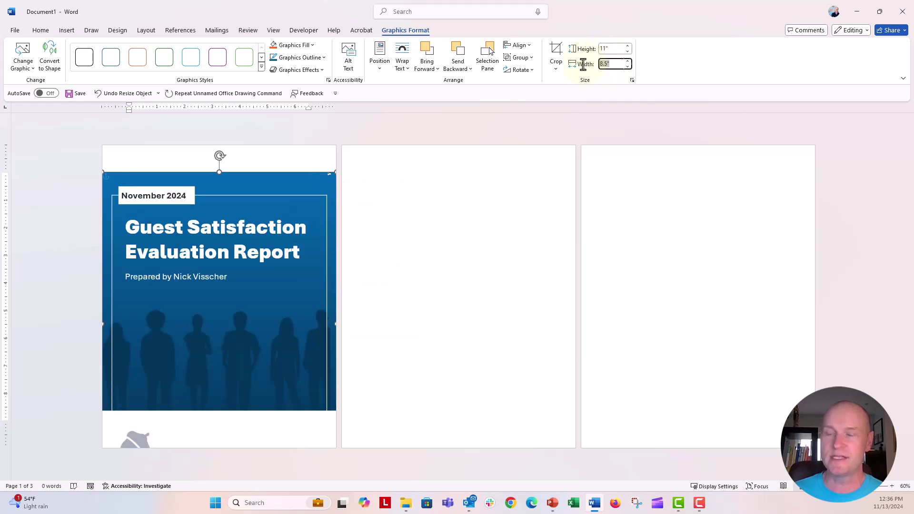
pyautogui.write('8.5')
pyautogui.press('Return')
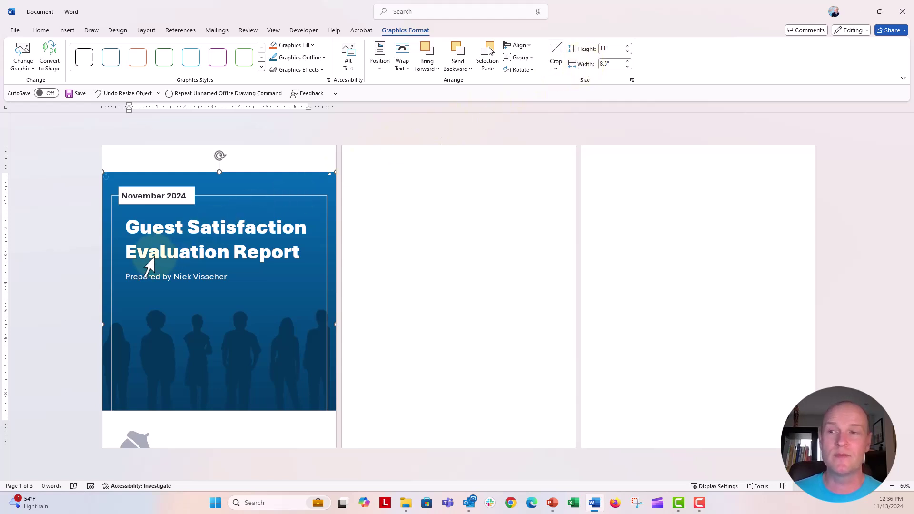
# - Centre the graphic vertically with Align Middle, put the cursor on page 2, and return to PowerPoint
pyautogui.click(523, 46)
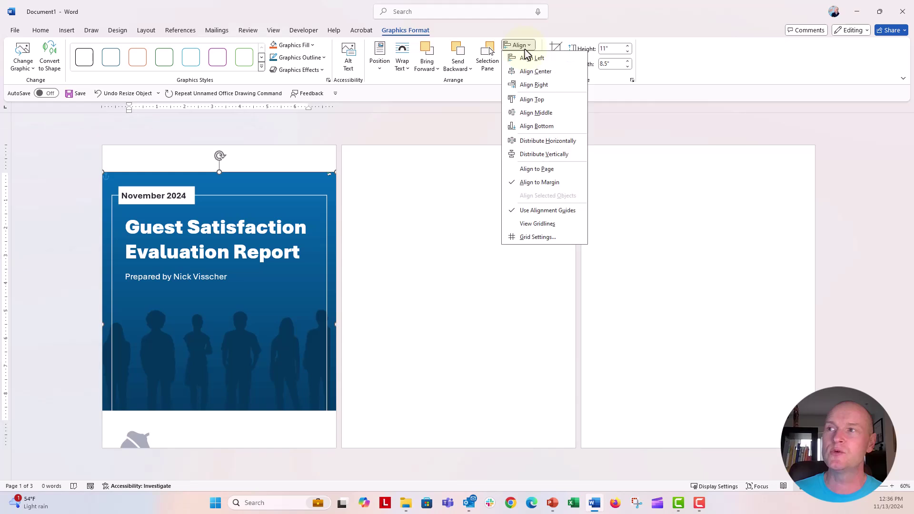
pyautogui.click(527, 113)
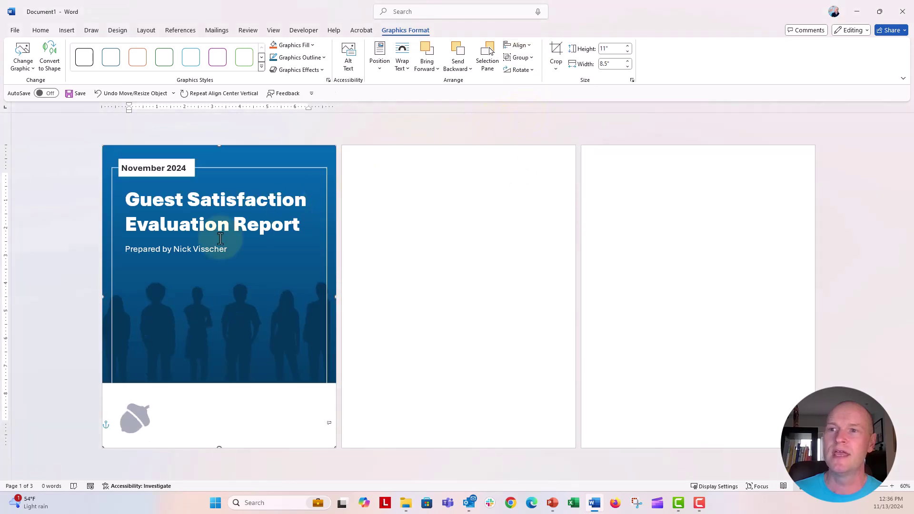
pyautogui.click(50, 316)
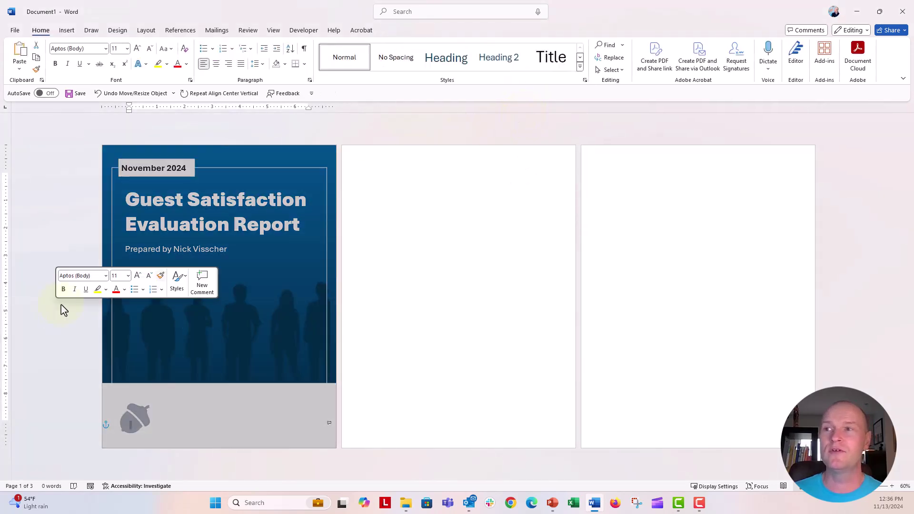
pyautogui.click(408, 174)
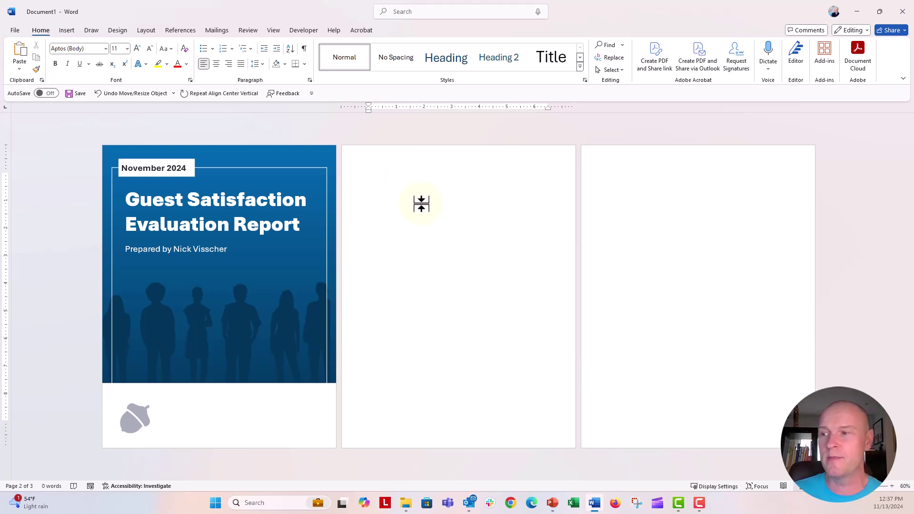
pyautogui.click(552, 503)
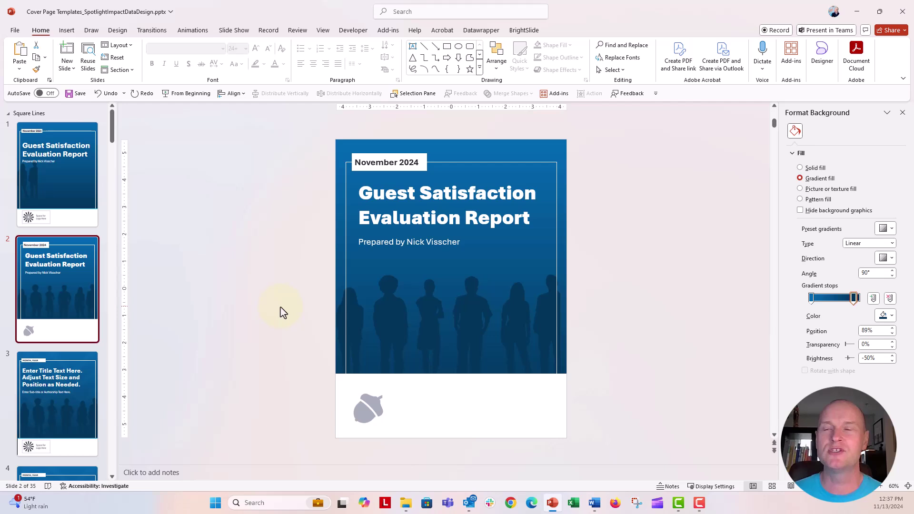